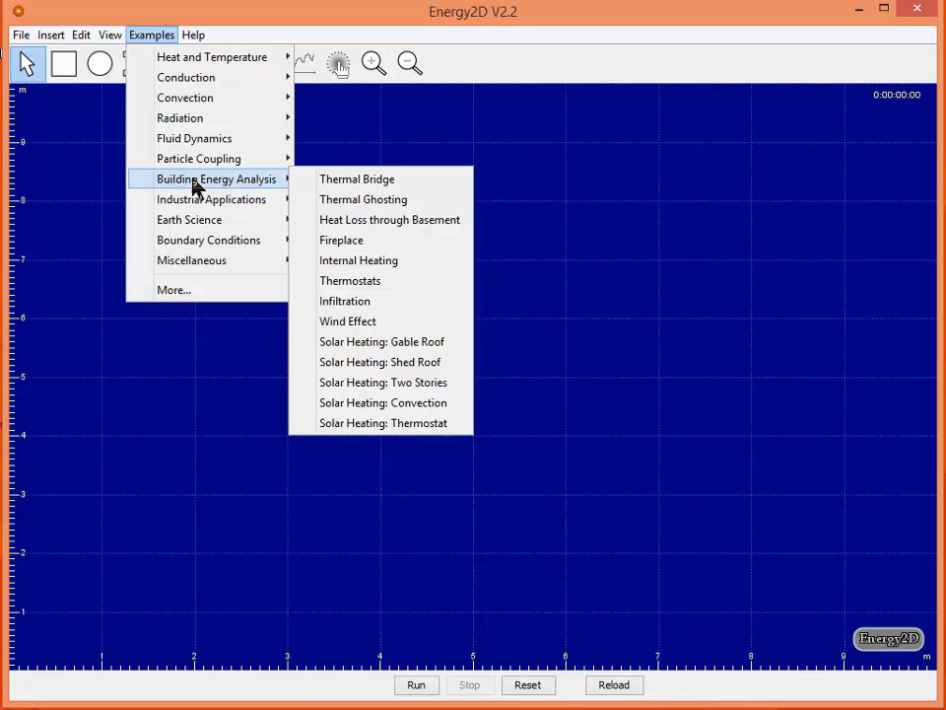
Open the Solar Chimney industrial example, run its simulation to view the airflow, and stop it
mouse_move(181, 204)
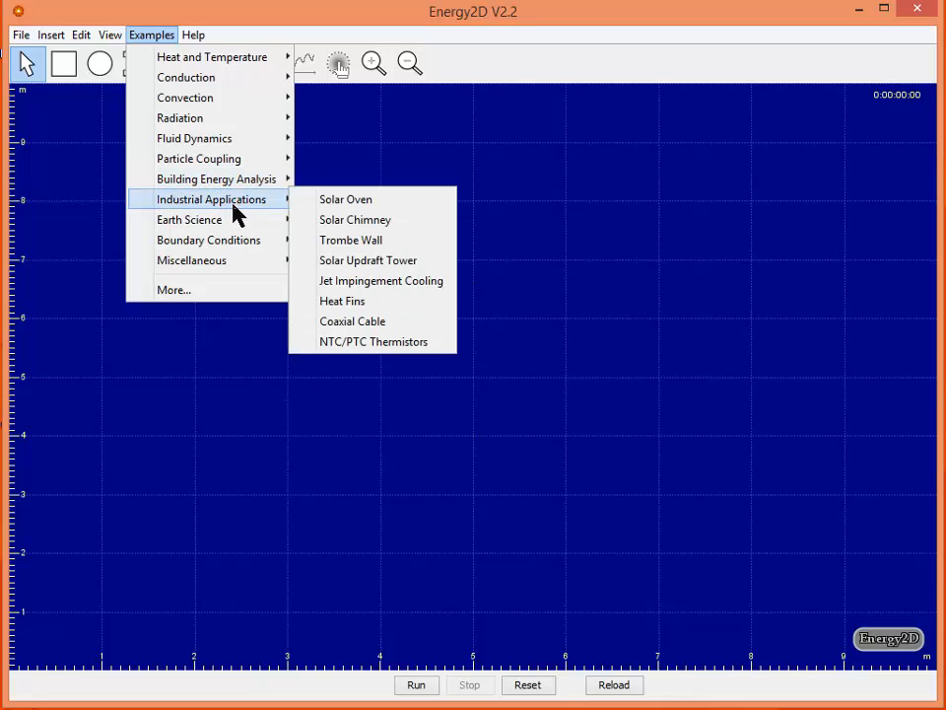
click(354, 219)
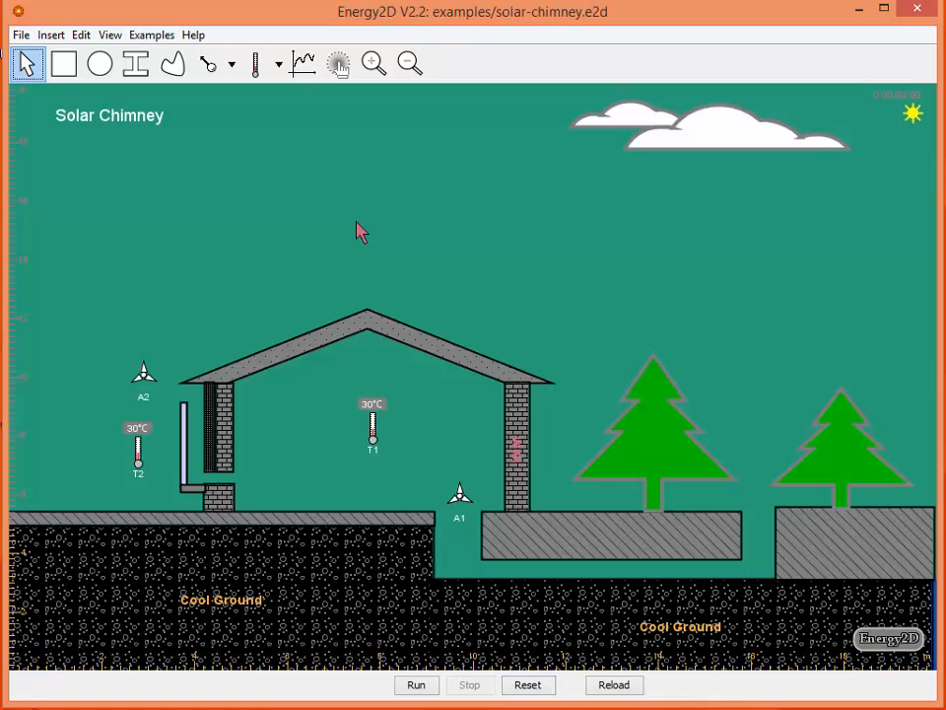
click(415, 687)
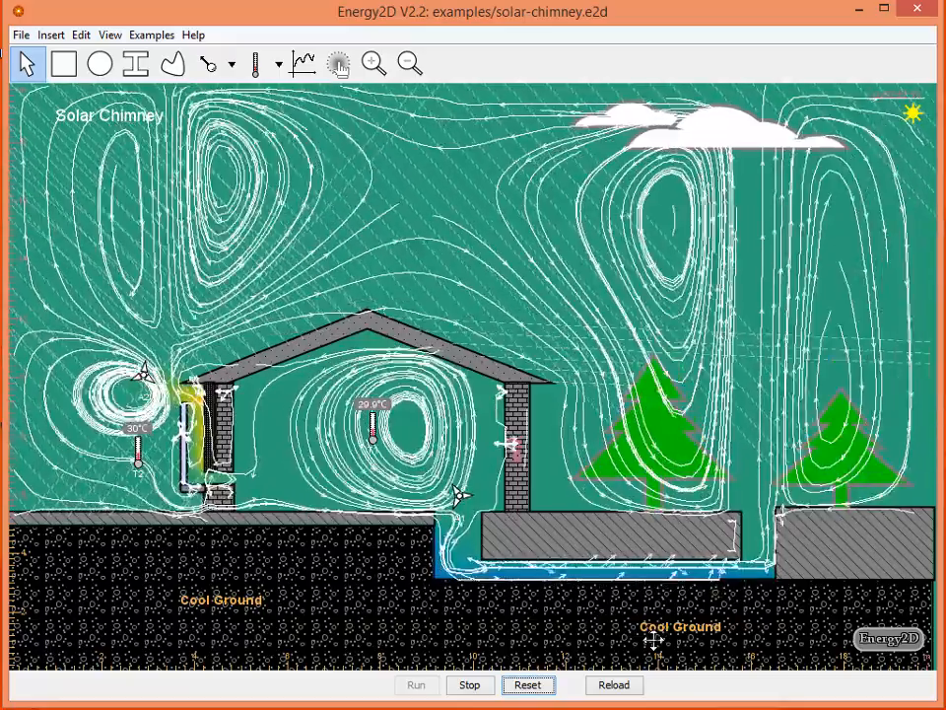
click(471, 687)
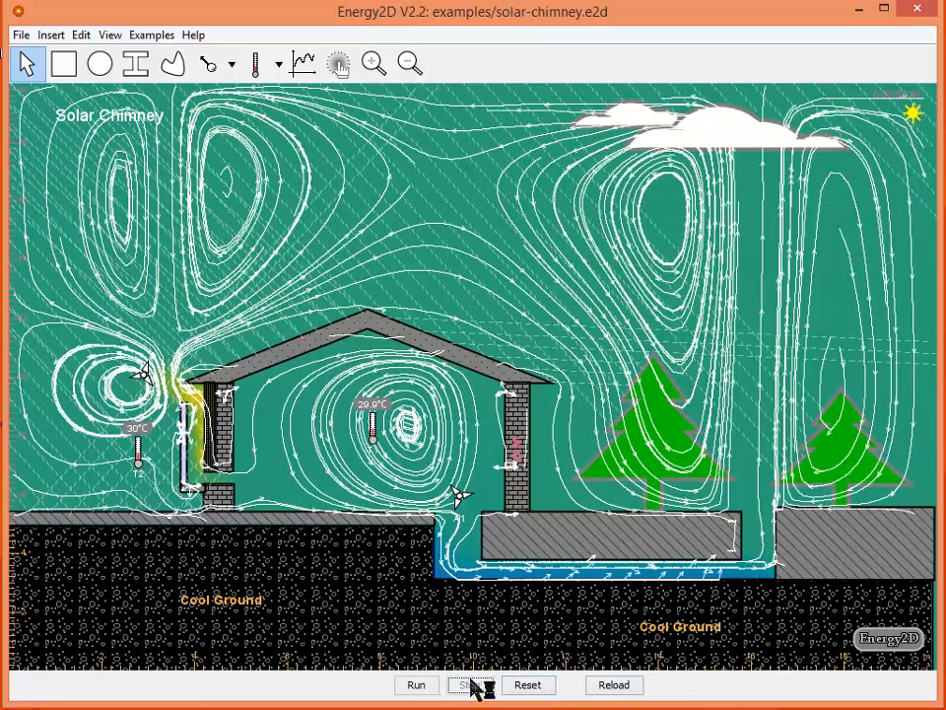
drag(706, 585, 469, 575)
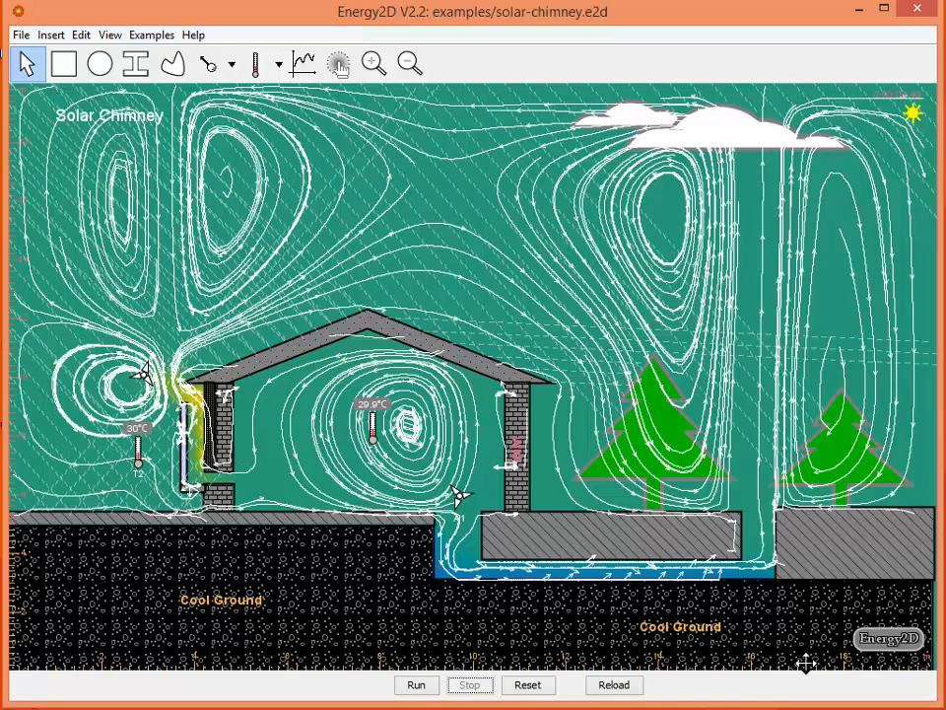
Open the Thermal Bridge building energy example and run its heat simulation
click(154, 35)
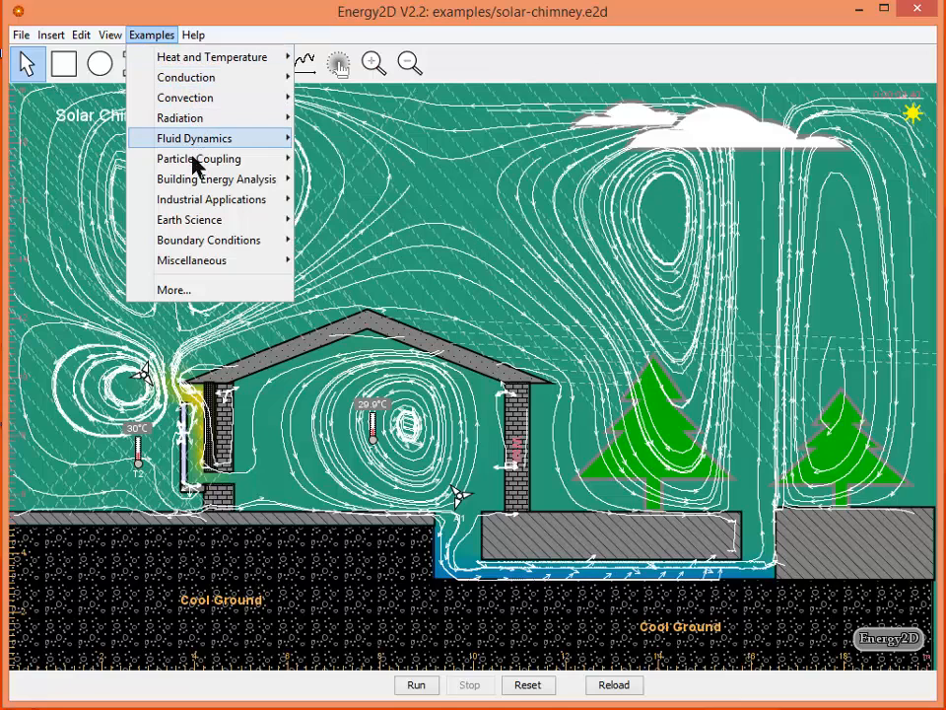
mouse_move(184, 182)
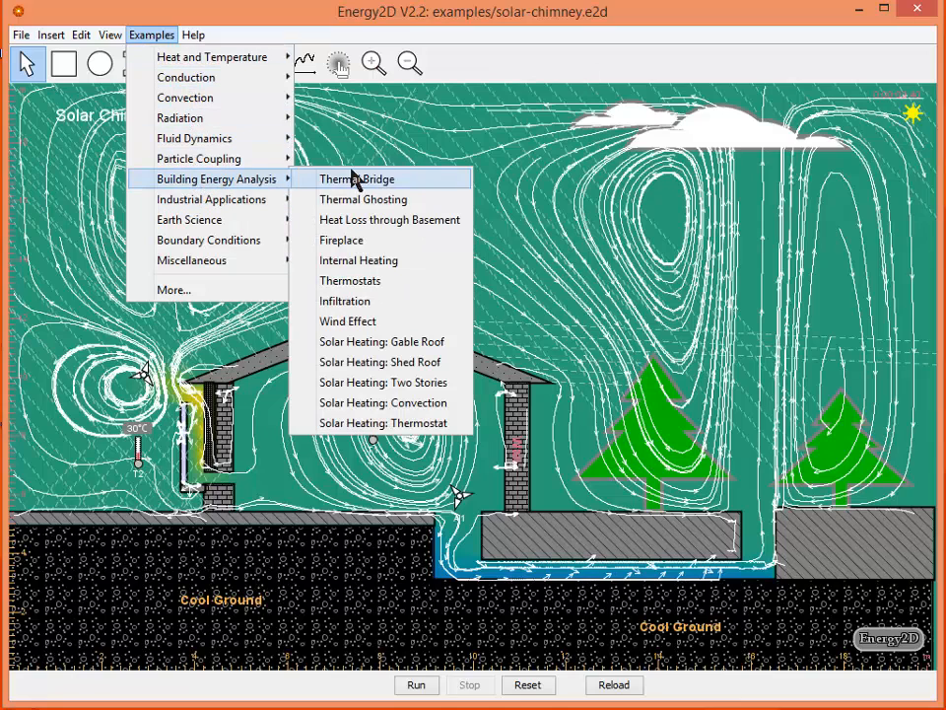
click(426, 183)
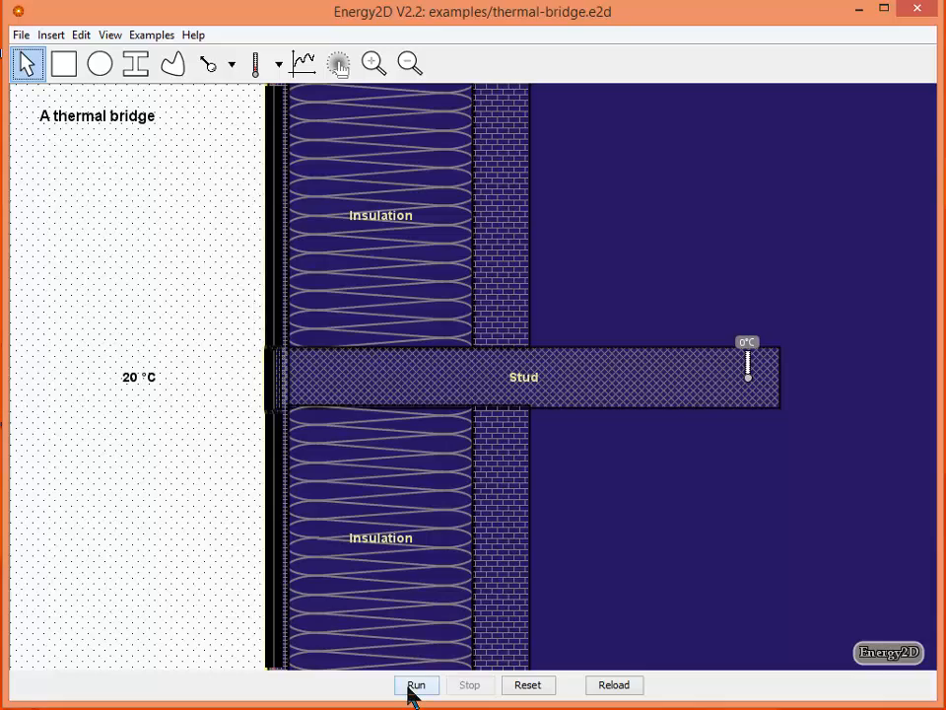
click(413, 687)
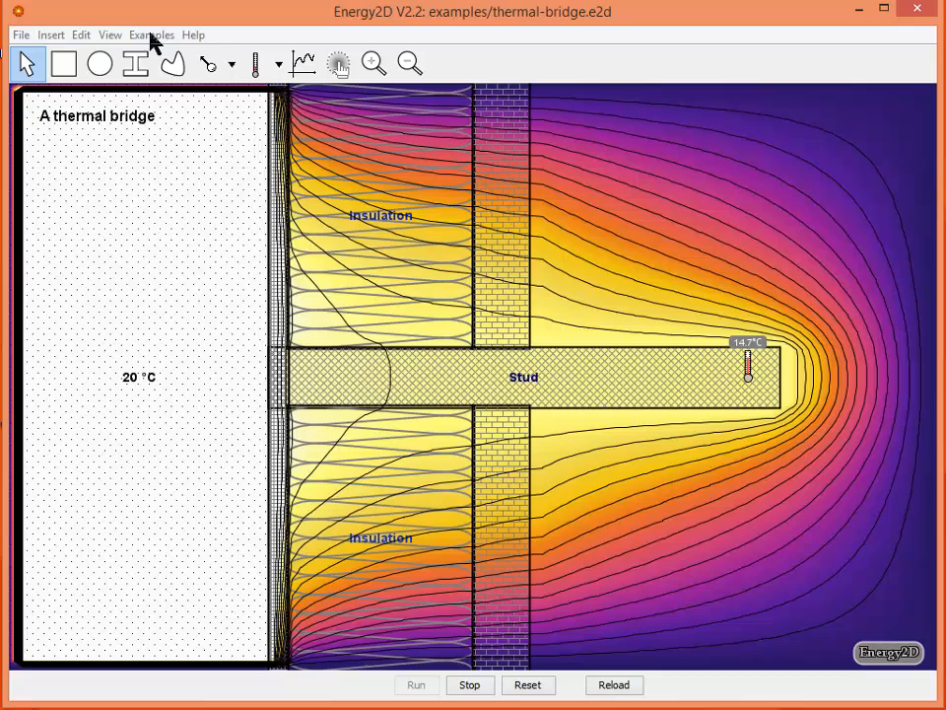
Open the Trombe Wall industrial example and run its simulation to view the heated air circulation
click(151, 35)
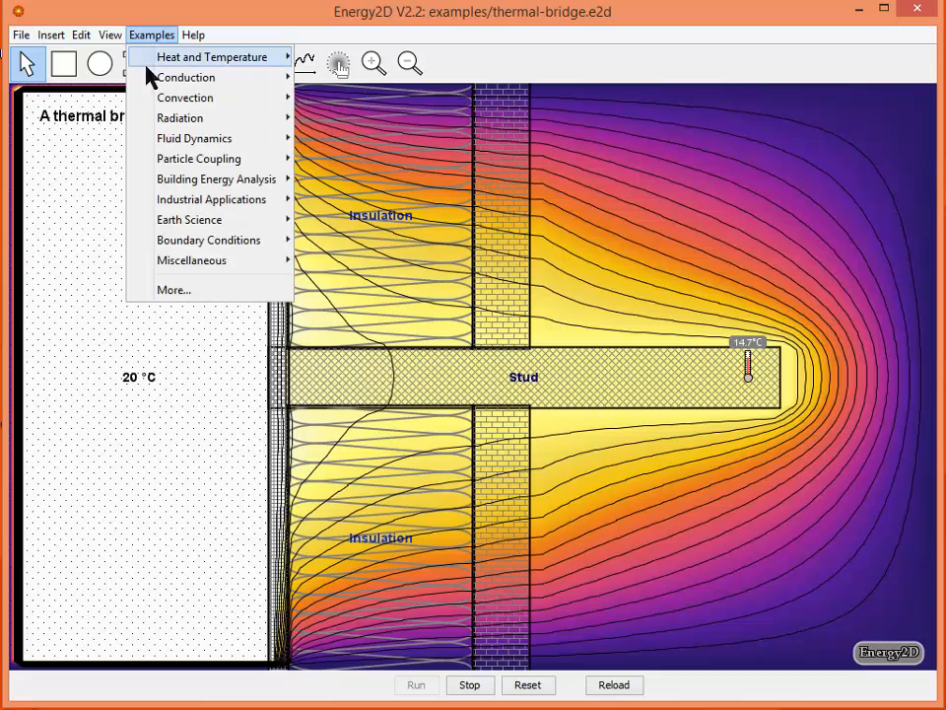
mouse_move(189, 205)
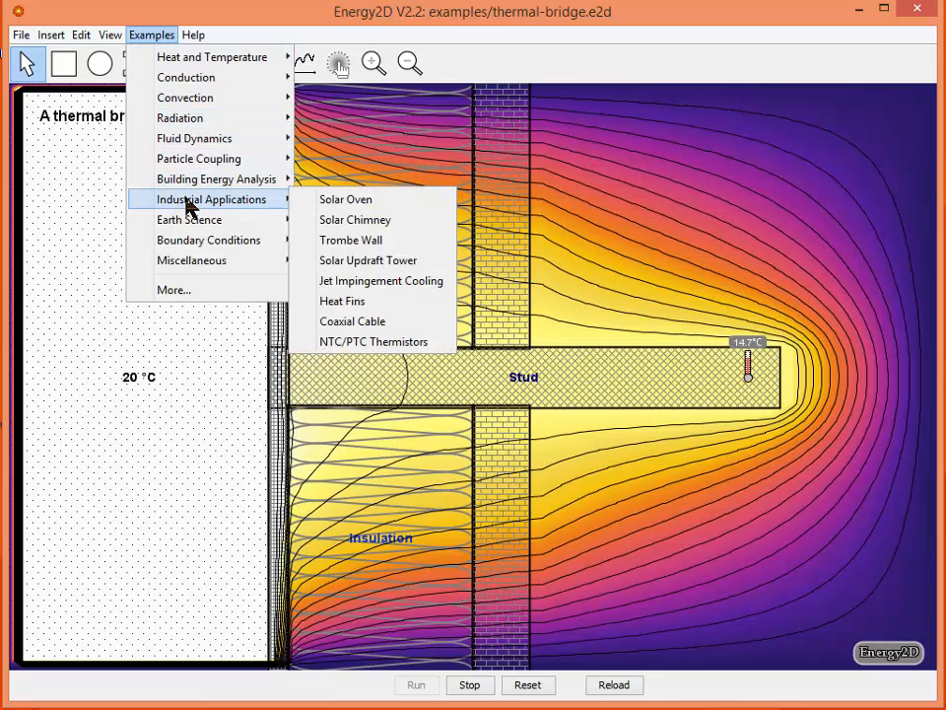
click(350, 245)
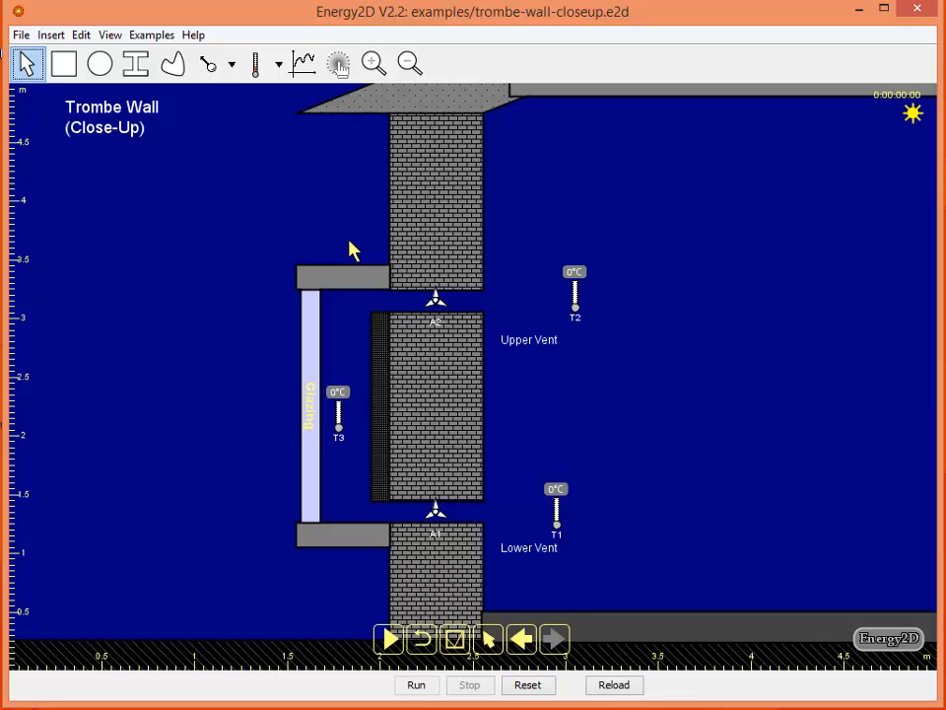
click(416, 685)
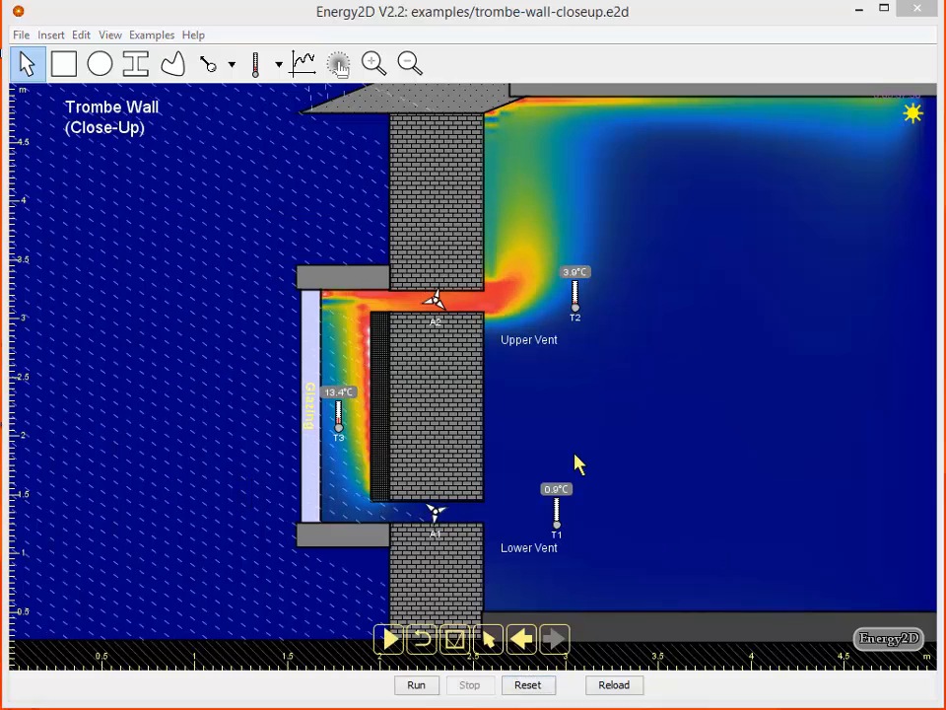
Start a new blank model and set its width to 20 m in the model properties
click(21, 35)
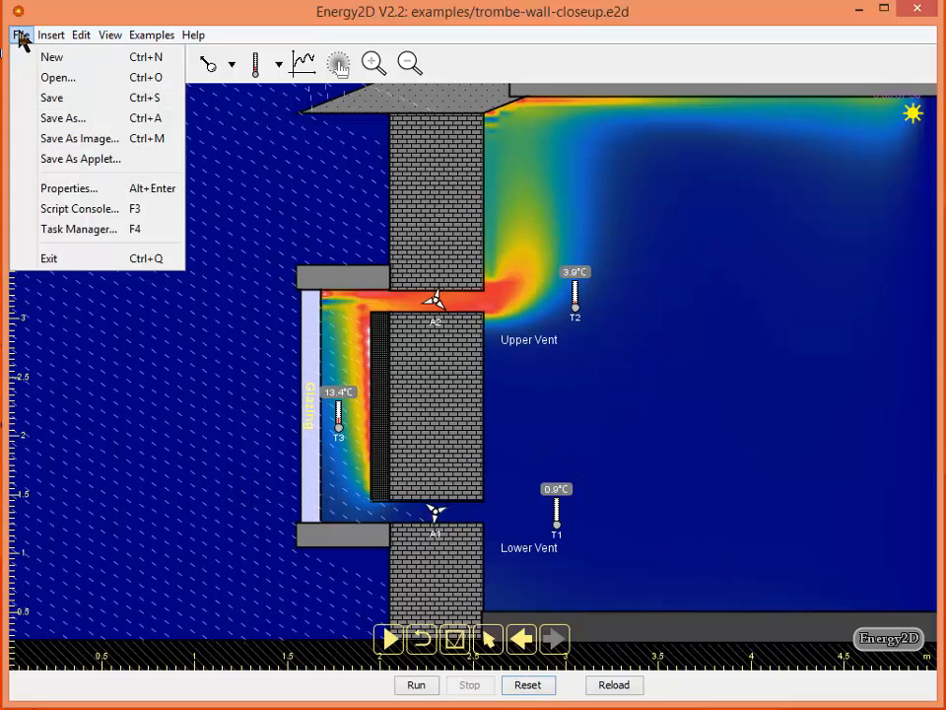
click(67, 59)
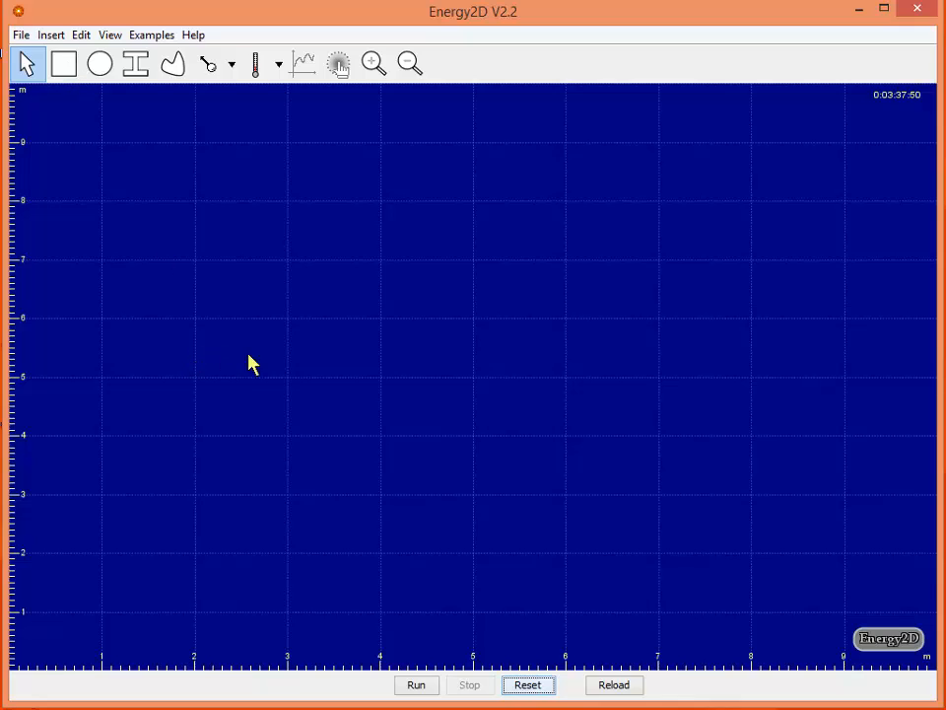
right_click(480, 247)
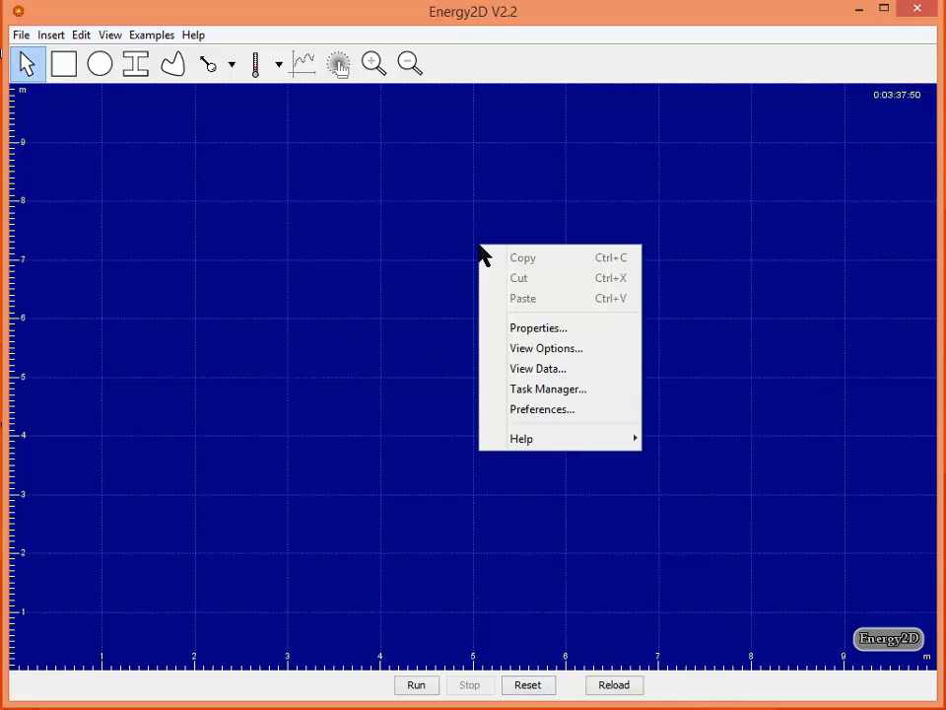
click(534, 329)
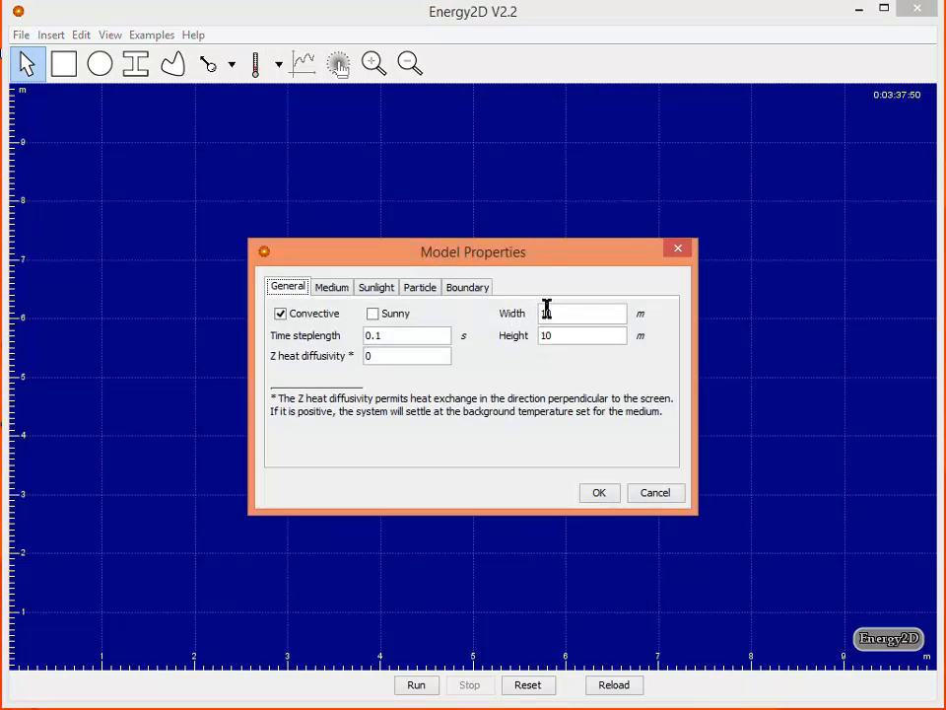
click(560, 316)
double_click(529, 312)
text(20)
click(559, 340)
Change the medium's background temperature and apply the model properties
click(336, 291)
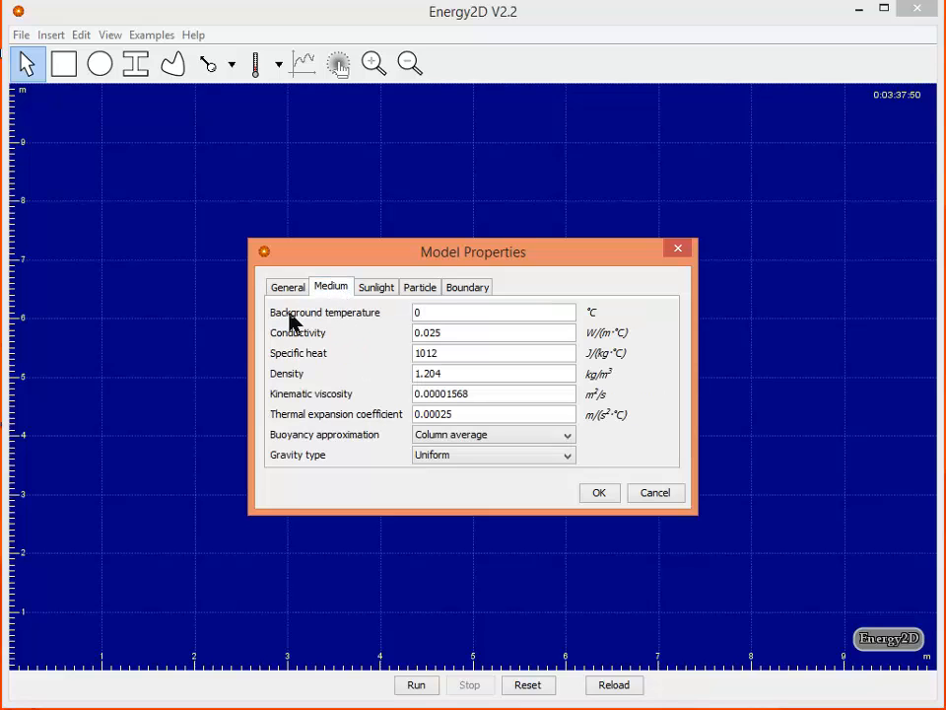
drag(435, 306, 382, 313)
click(599, 493)
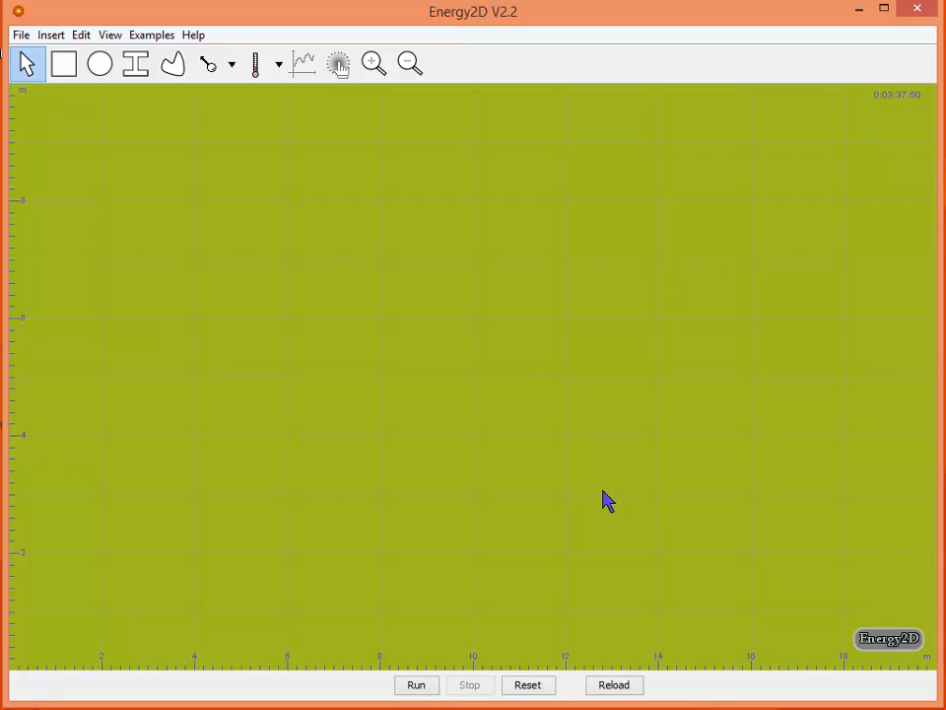
Set the mouse reading to Temperature in the visualization view options
right_click(441, 296)
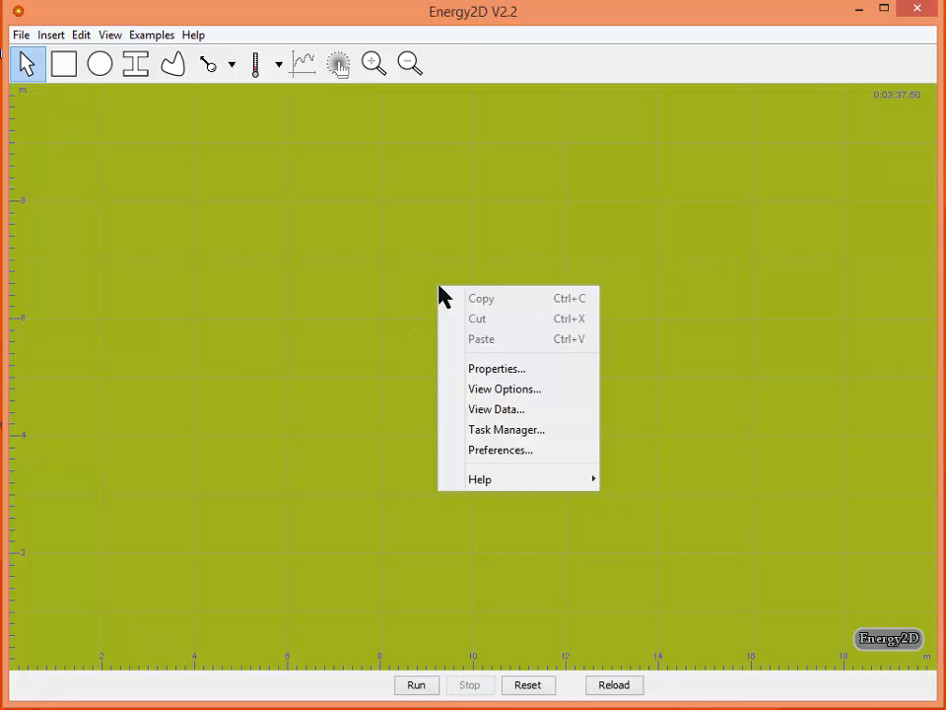
click(481, 389)
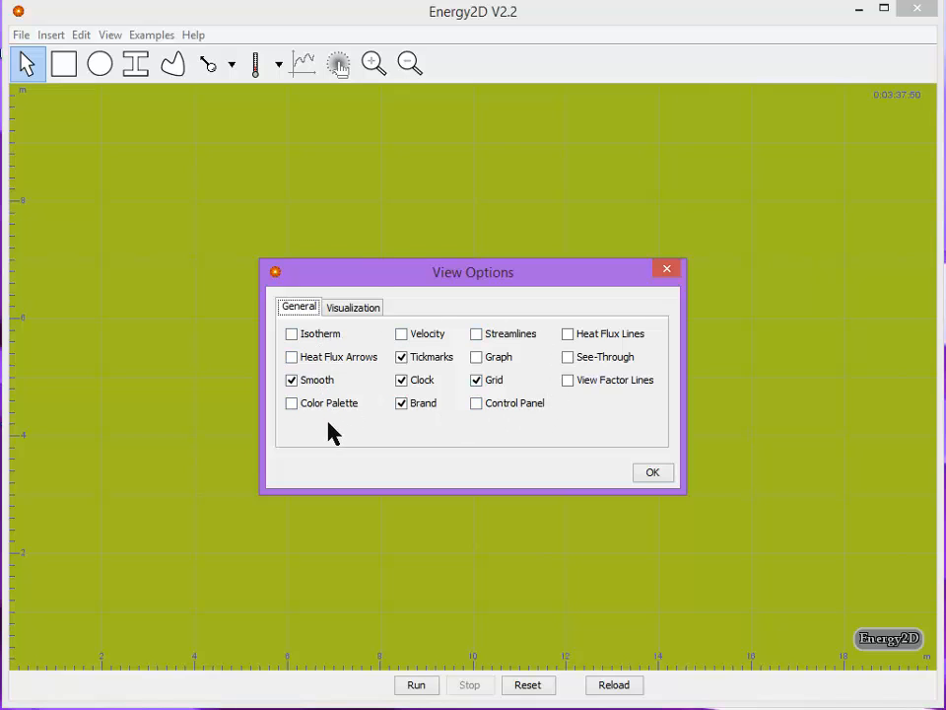
click(351, 309)
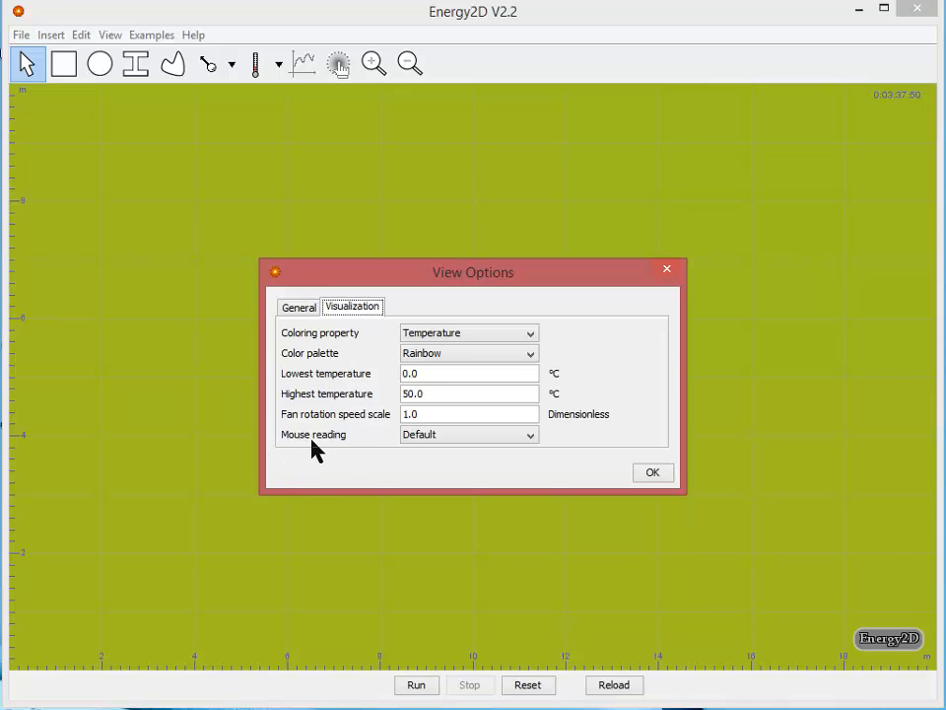
click(448, 436)
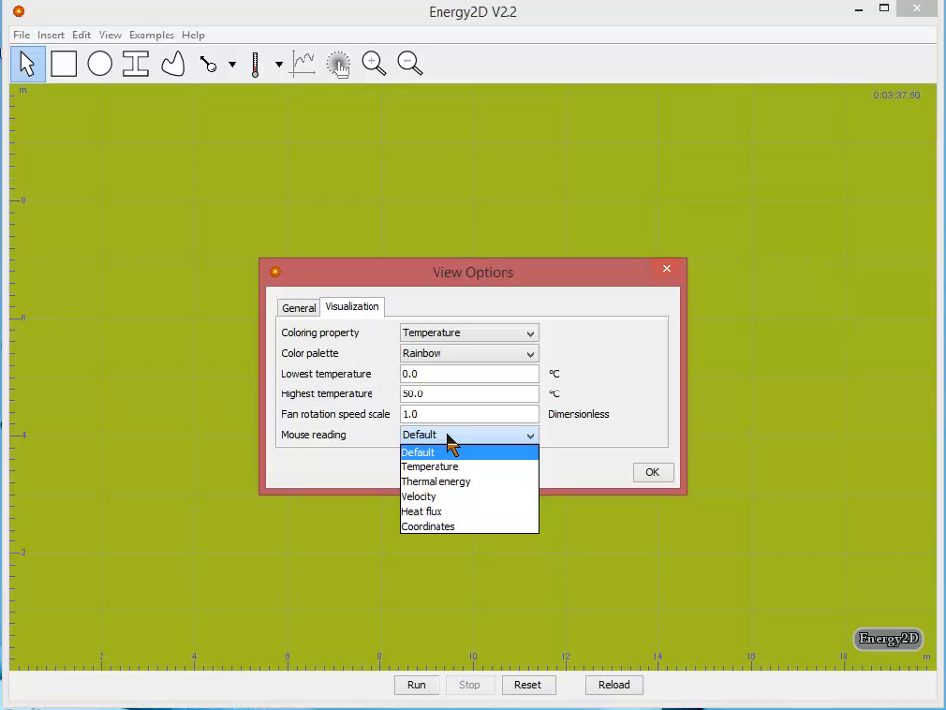
click(443, 467)
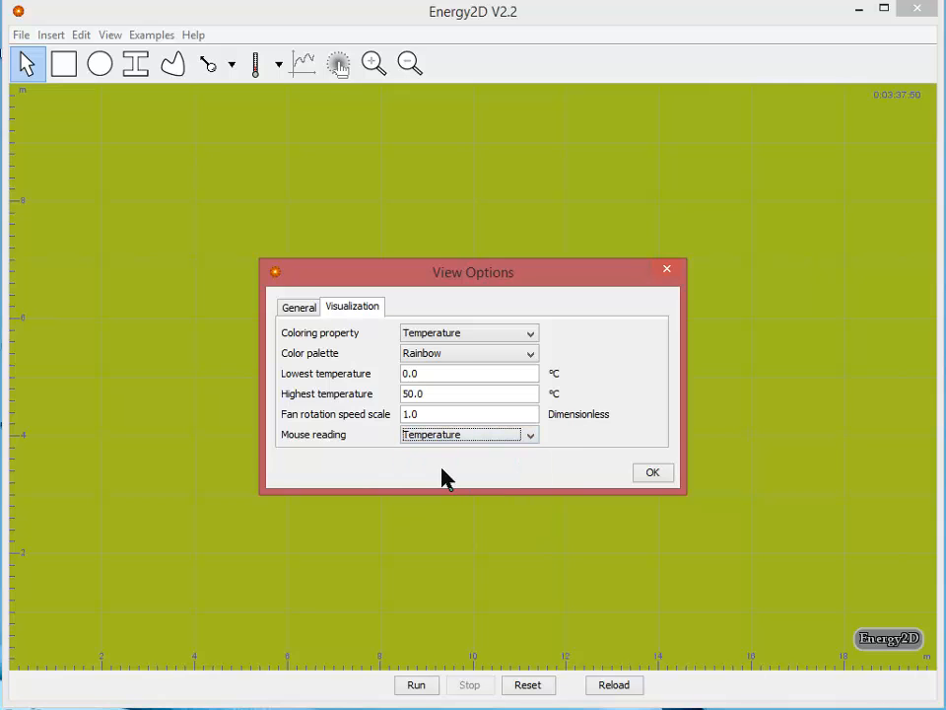
click(653, 476)
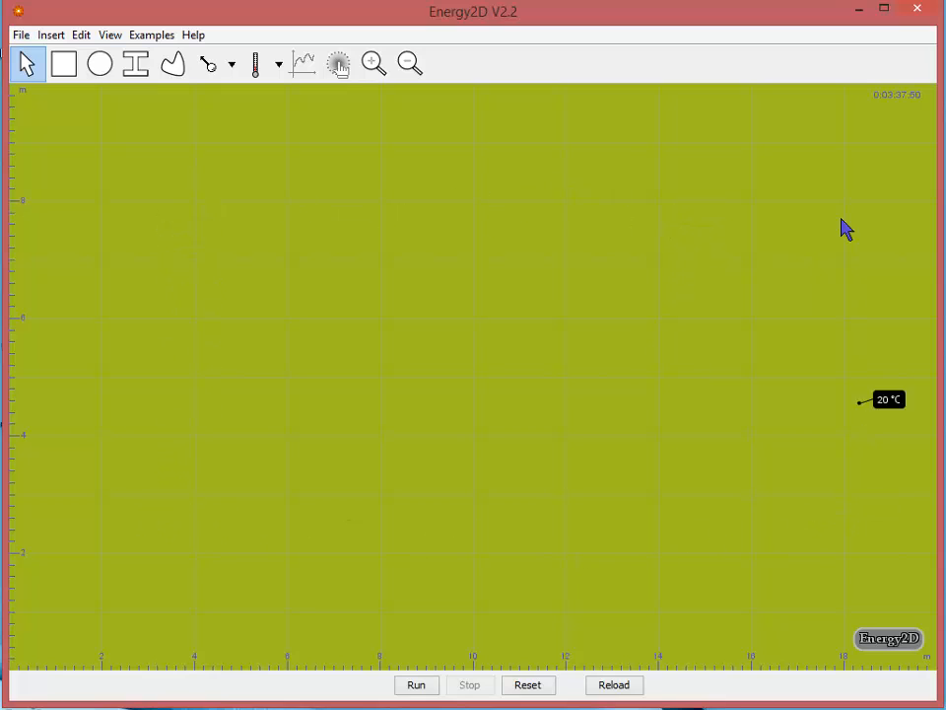
Draw a rectangle about 18.6 m wide and 2 m high near the model's lower edge and select it
click(61, 68)
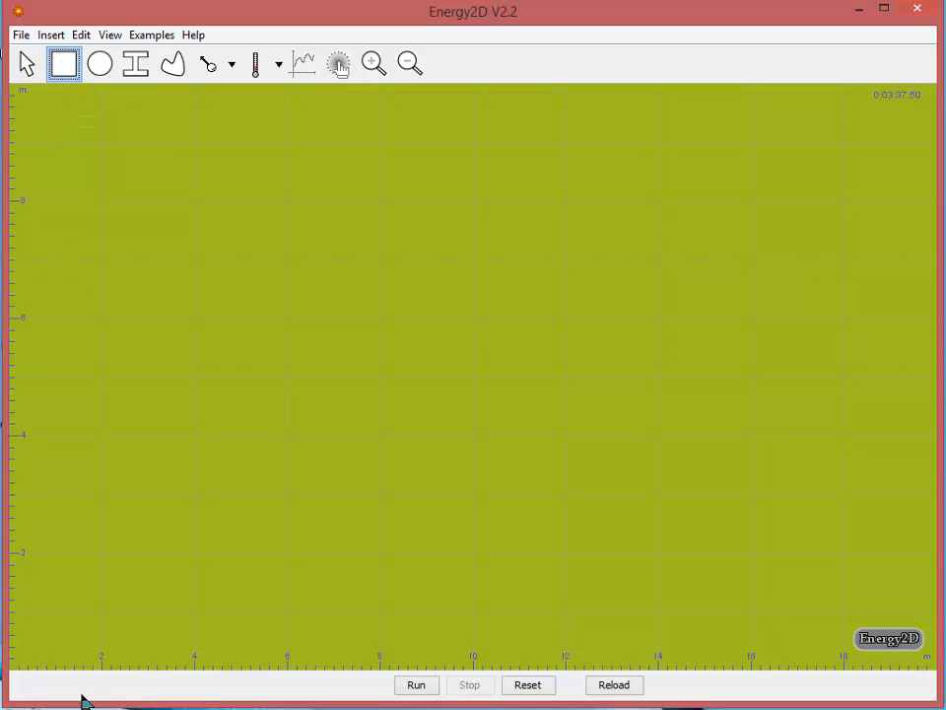
drag(37, 509, 902, 630)
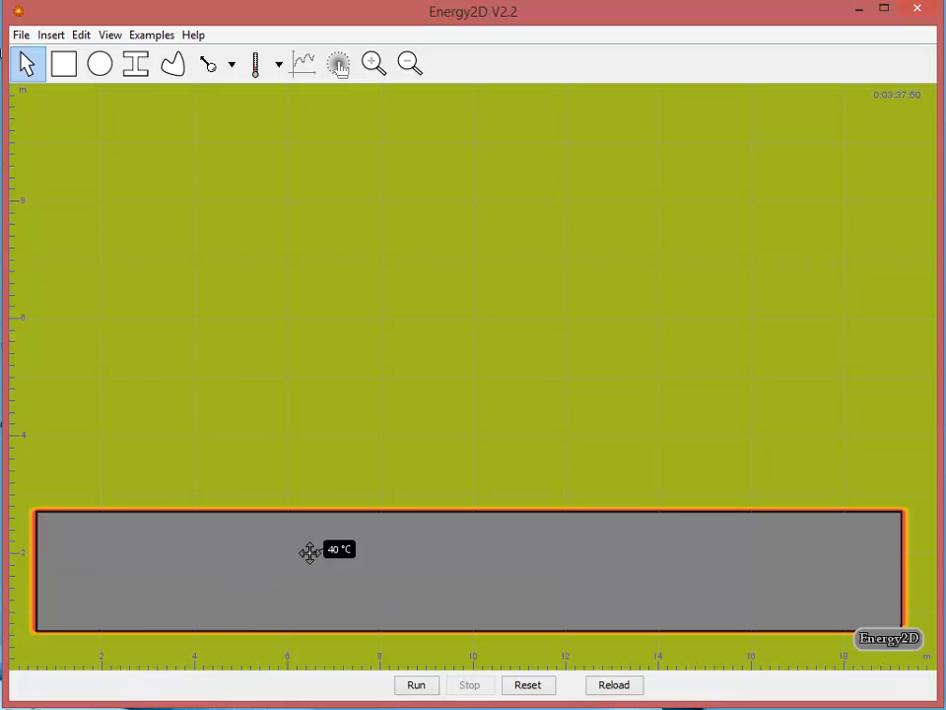
click(477, 551)
Set the rectangle's width to 20 m and its center to x 10 m, y 1 m
right_click(453, 559)
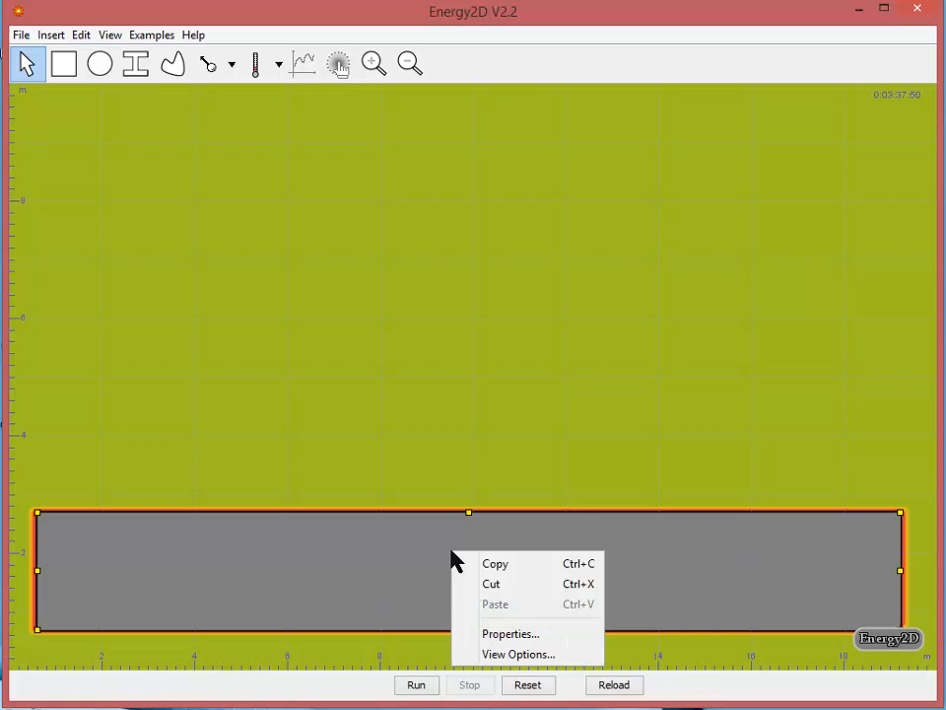
click(543, 634)
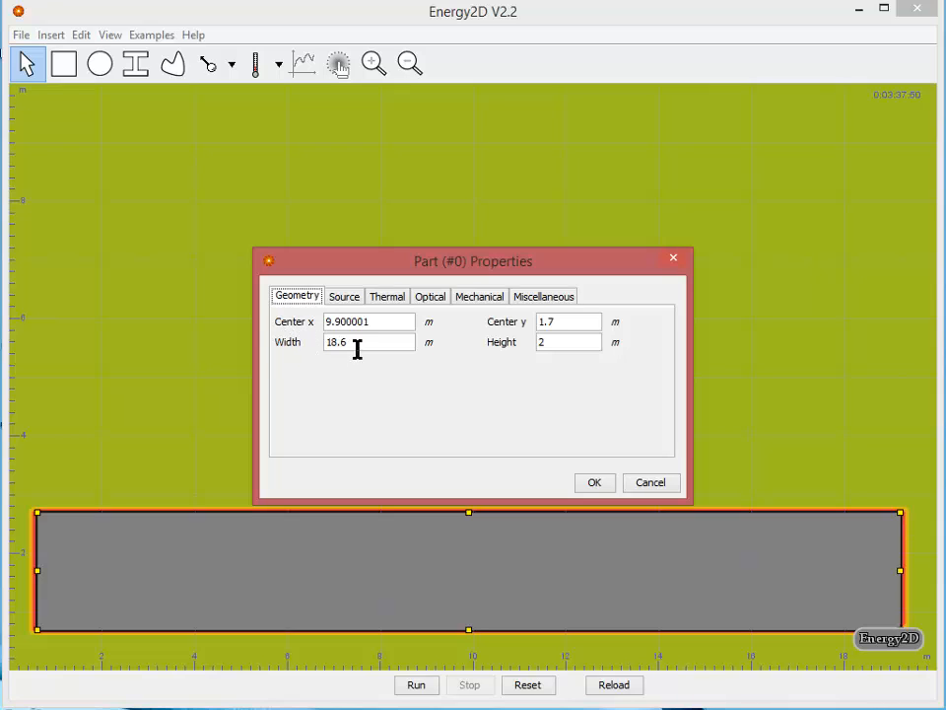
double_click(320, 340)
text(20)
key(Tab)
drag(394, 321, 301, 320)
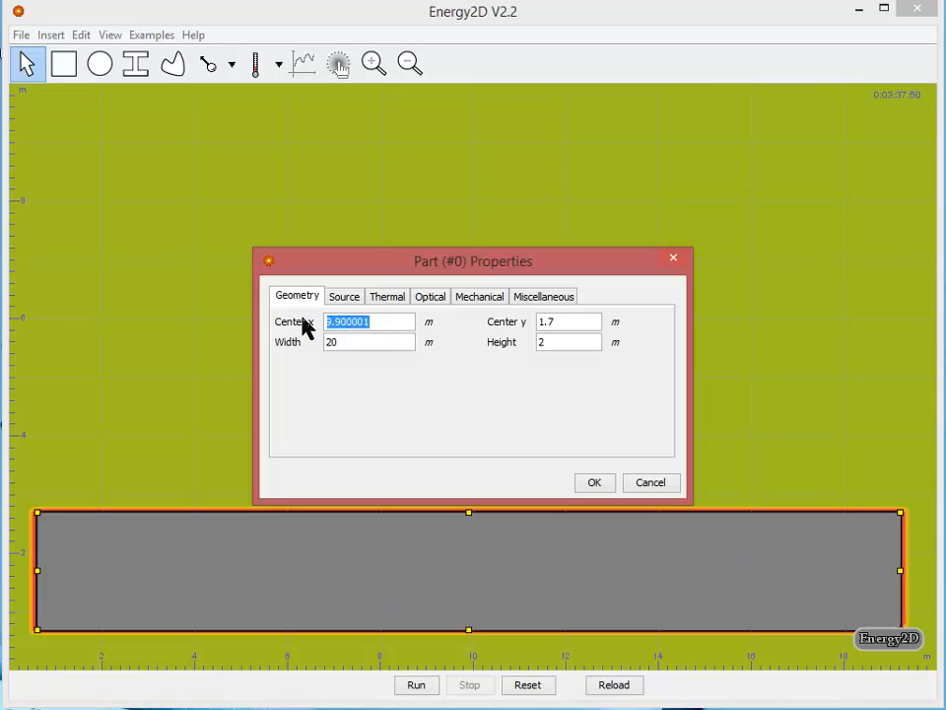
text(10)
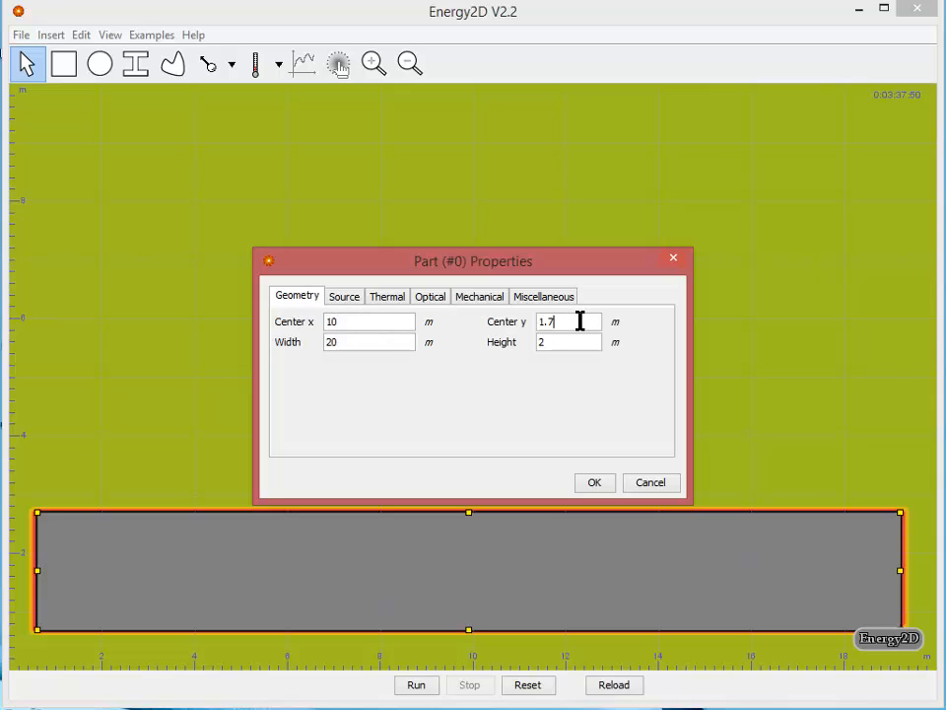
drag(580, 321, 493, 335)
click(583, 477)
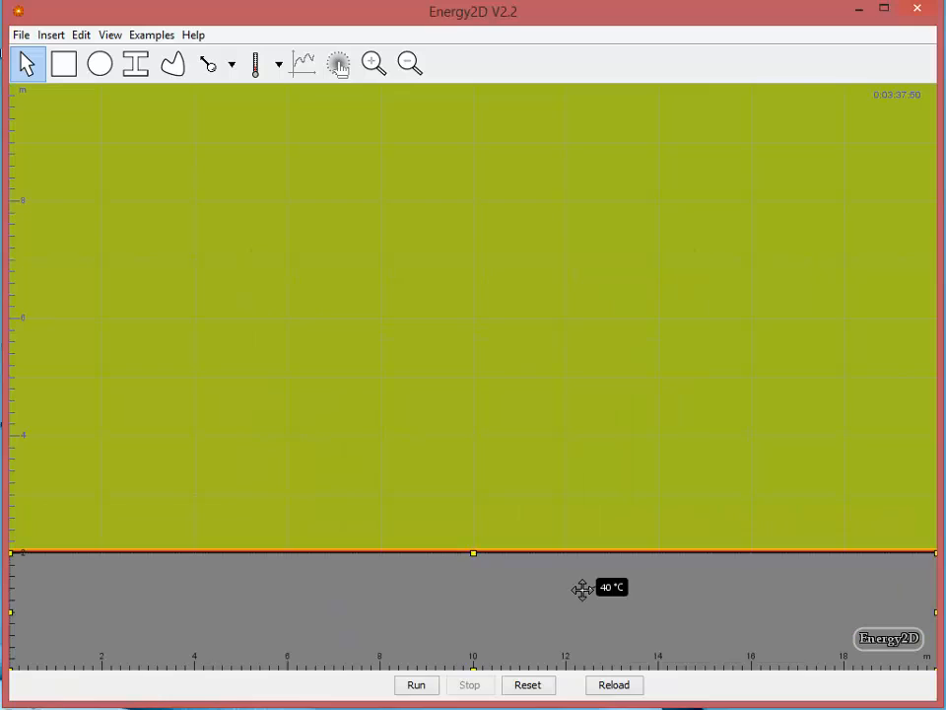
Set the base block's temperature to 10 °C, leaving it as a non-heat source
right_click(583, 598)
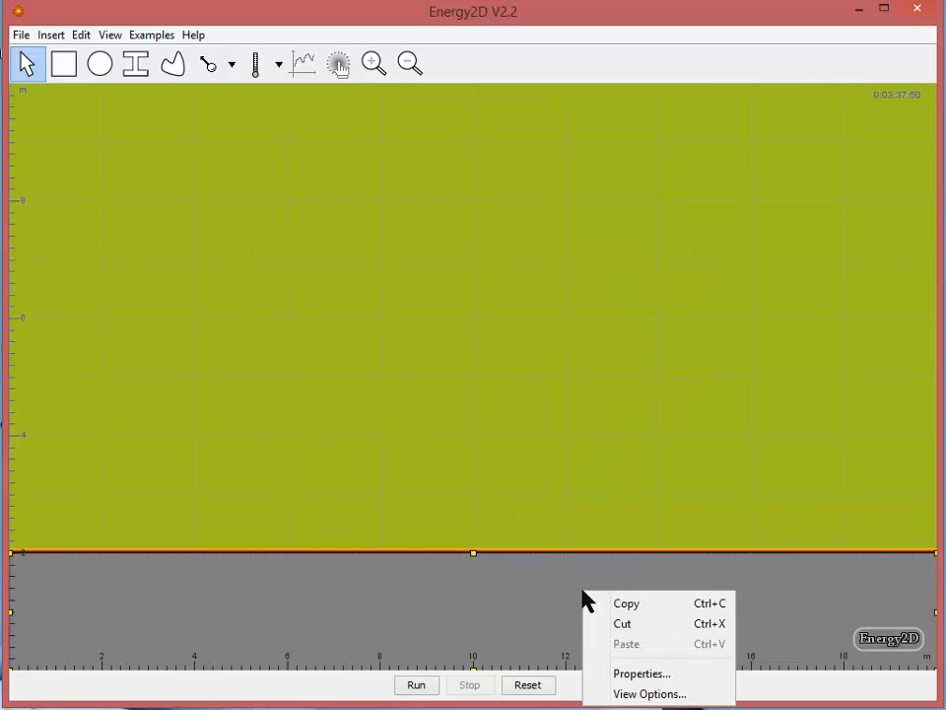
click(647, 675)
click(345, 297)
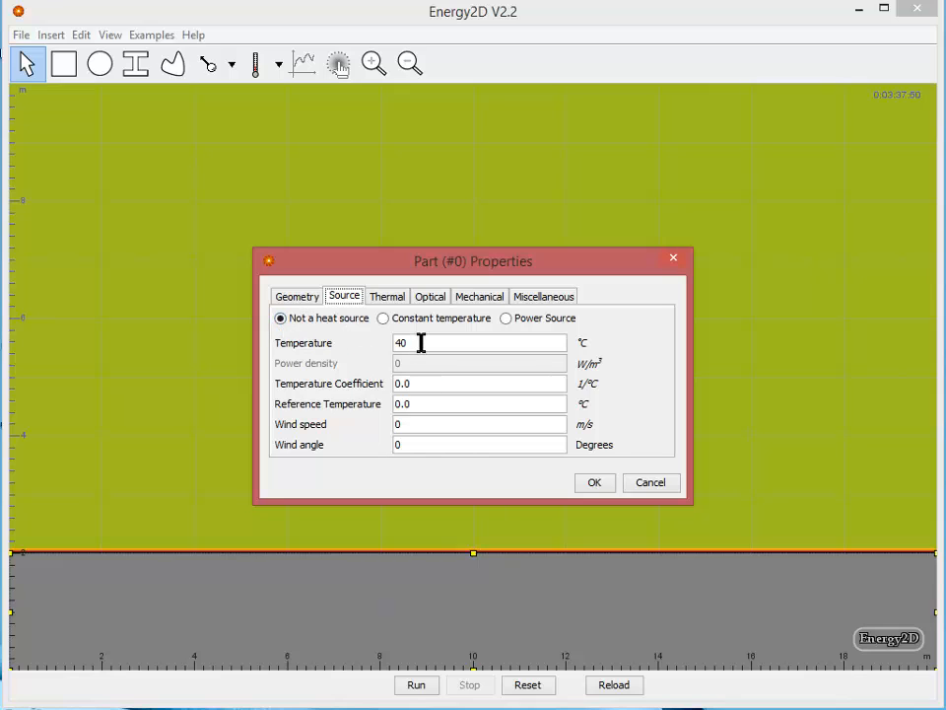
drag(444, 342, 342, 345)
Change the base block's thermal conductivity, and set its specific heat to 2000 J/(kg·°C) and density to 50 kg/m³
click(388, 297)
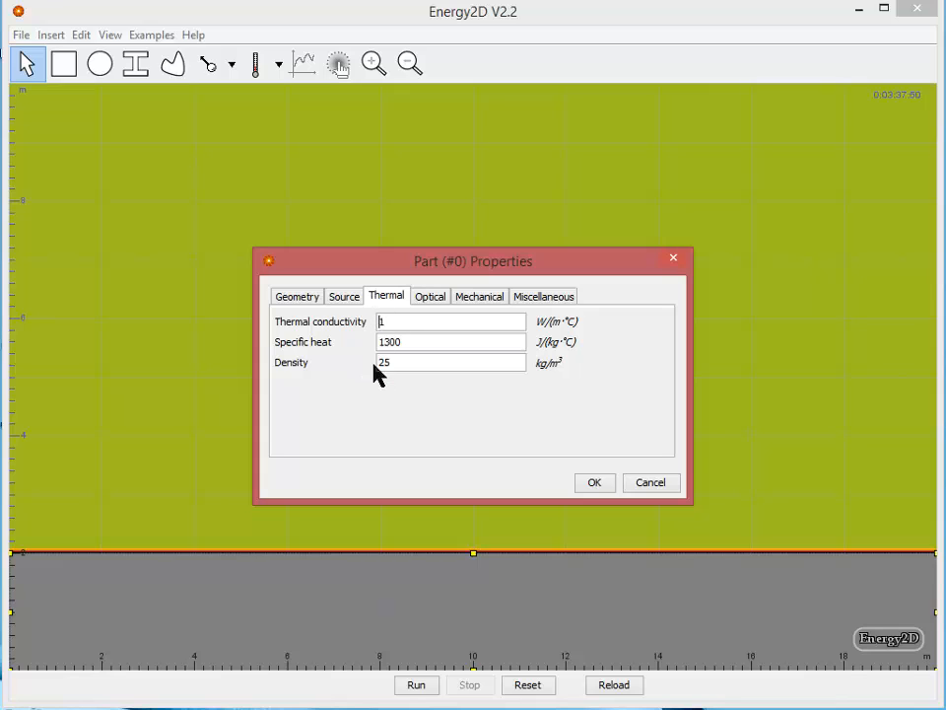
text(.00)
drag(410, 339, 378, 368)
text(2000)
text(50)
click(422, 345)
drag(416, 322, 381, 321)
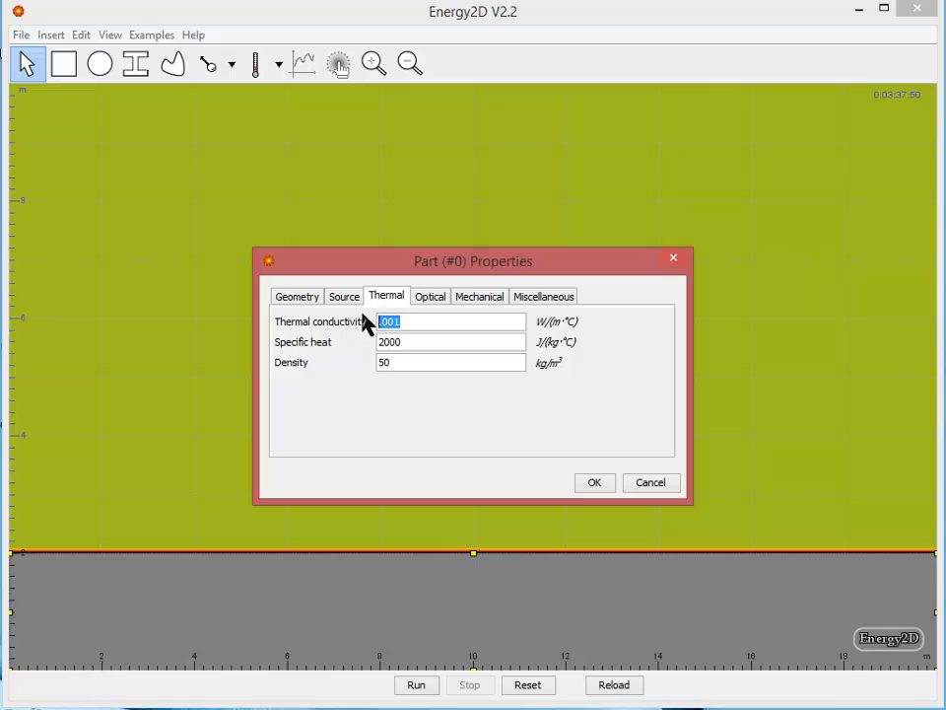
click(414, 343)
Check the base block's optical values, label it GROUND and apply its properties
click(428, 299)
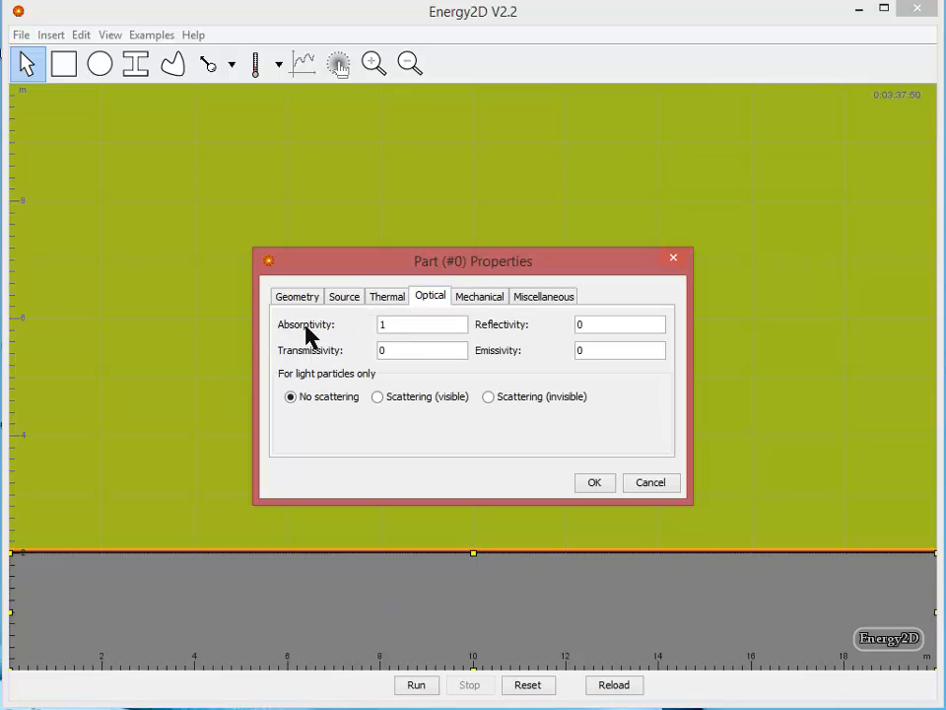
click(403, 354)
click(538, 299)
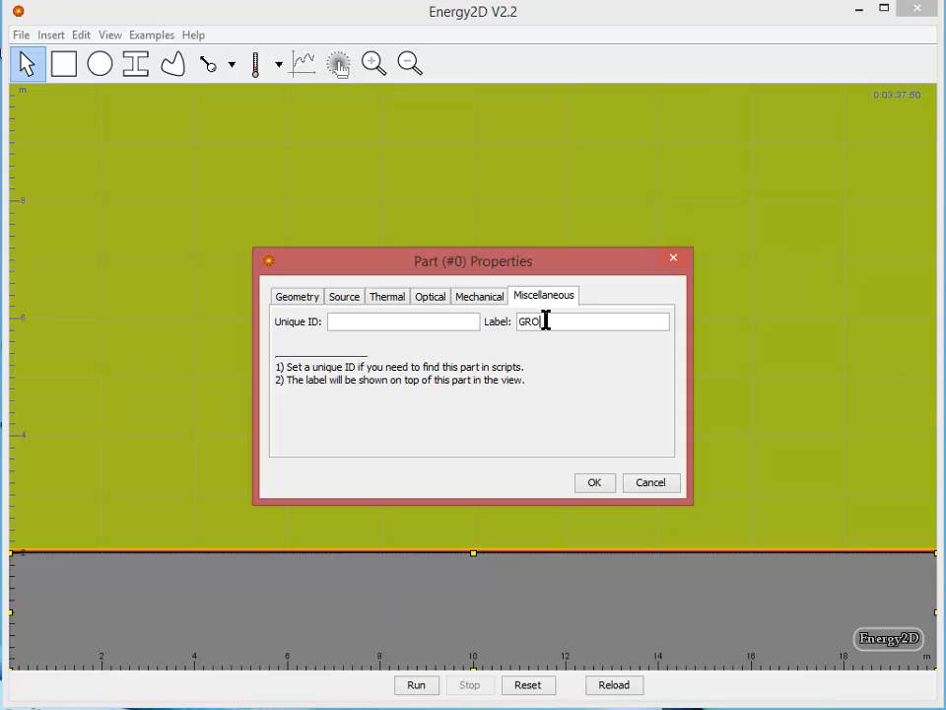
key(Return)
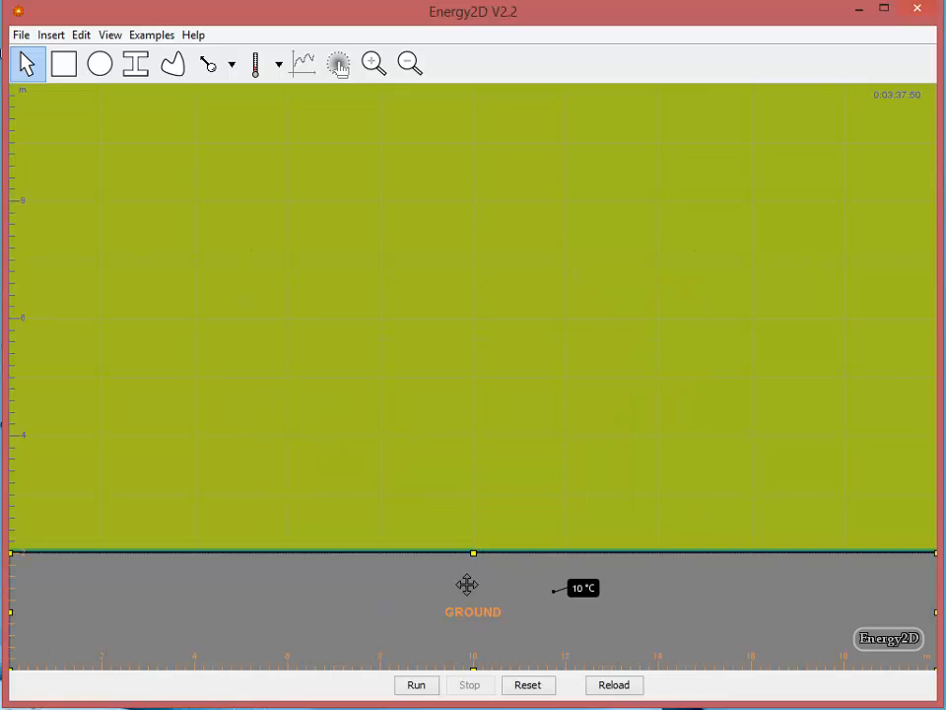
Fill the GROUND block with the fine diagonal-line texture, keeping the black foreground and grey background
right_click(316, 580)
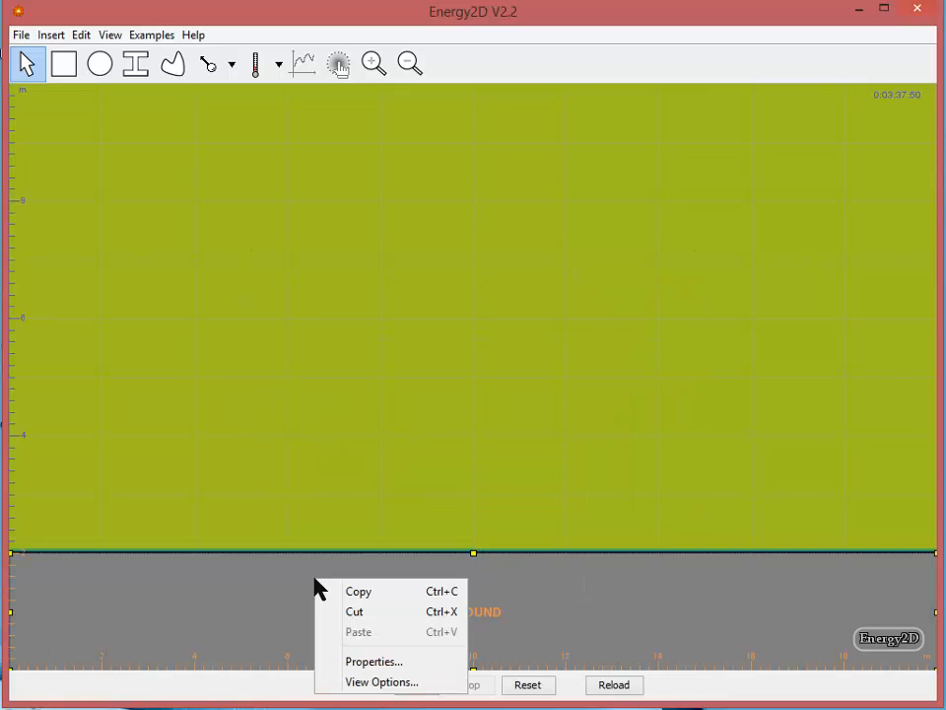
click(381, 682)
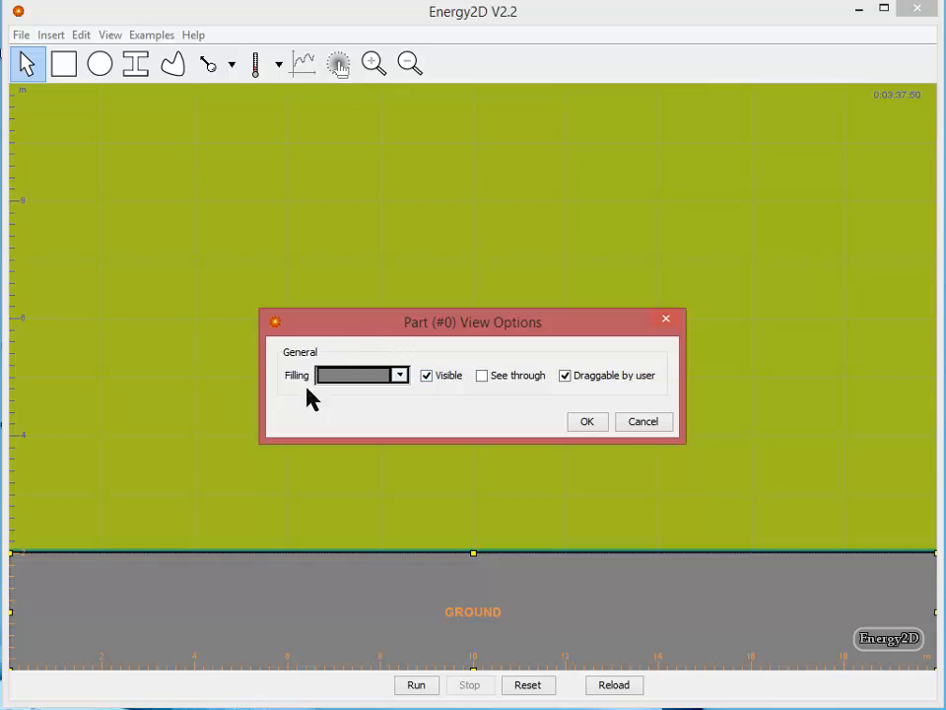
click(400, 375)
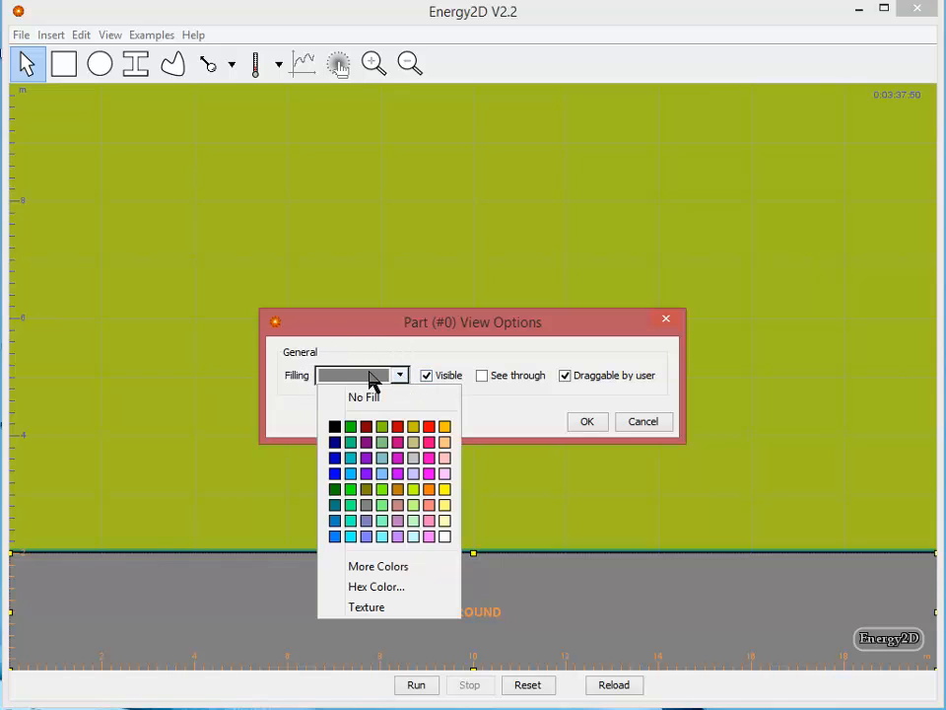
click(381, 611)
click(488, 258)
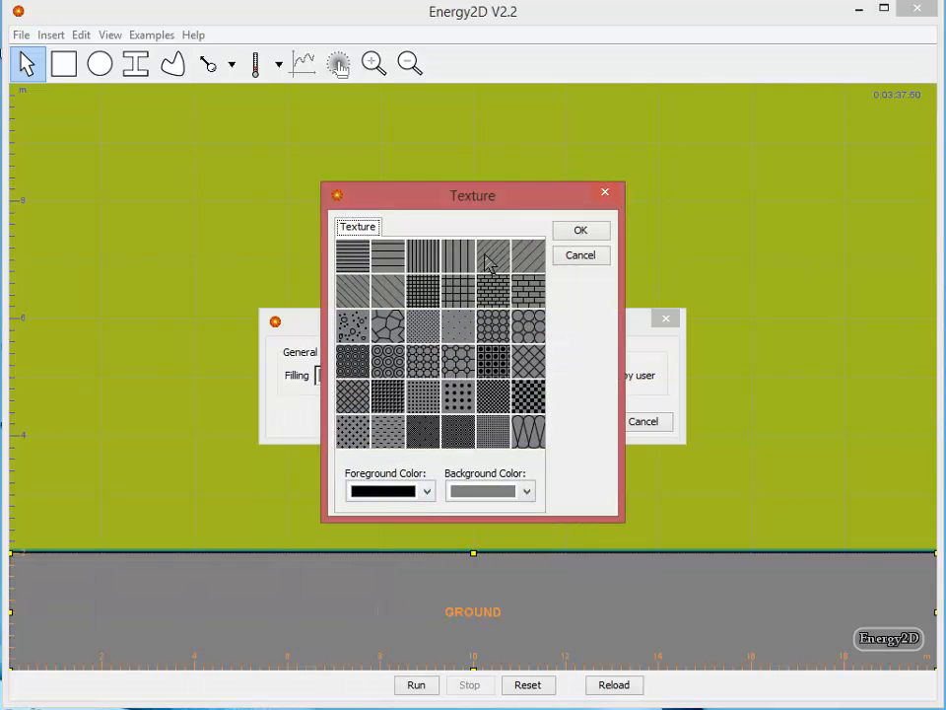
click(587, 232)
click(587, 421)
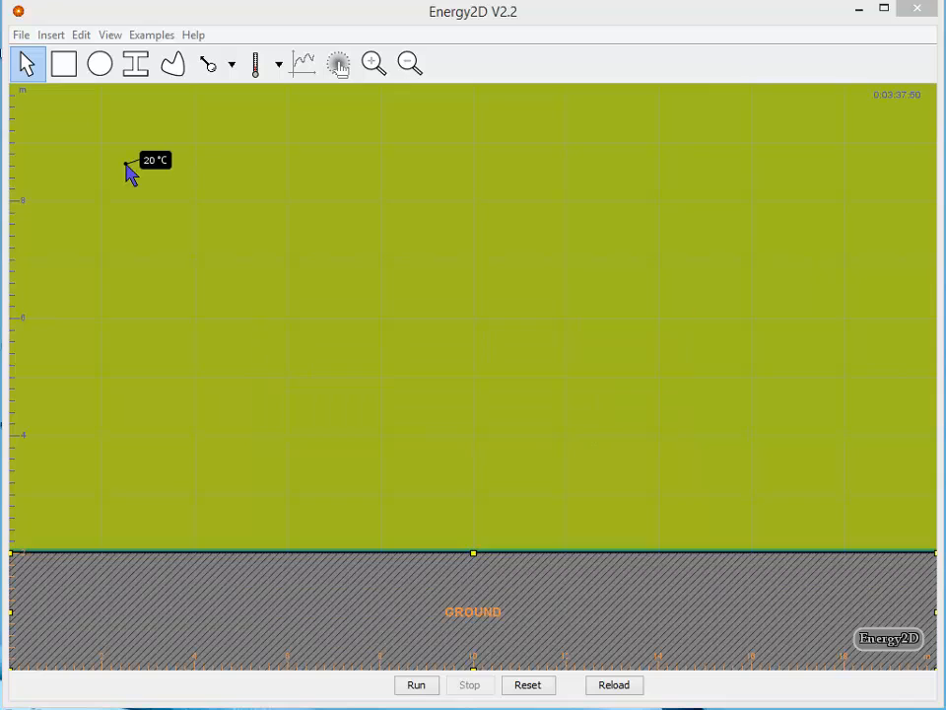
Place one thermometer inside the GROUND block near x 5.6 m and another in the air near x 2.6 m
click(257, 73)
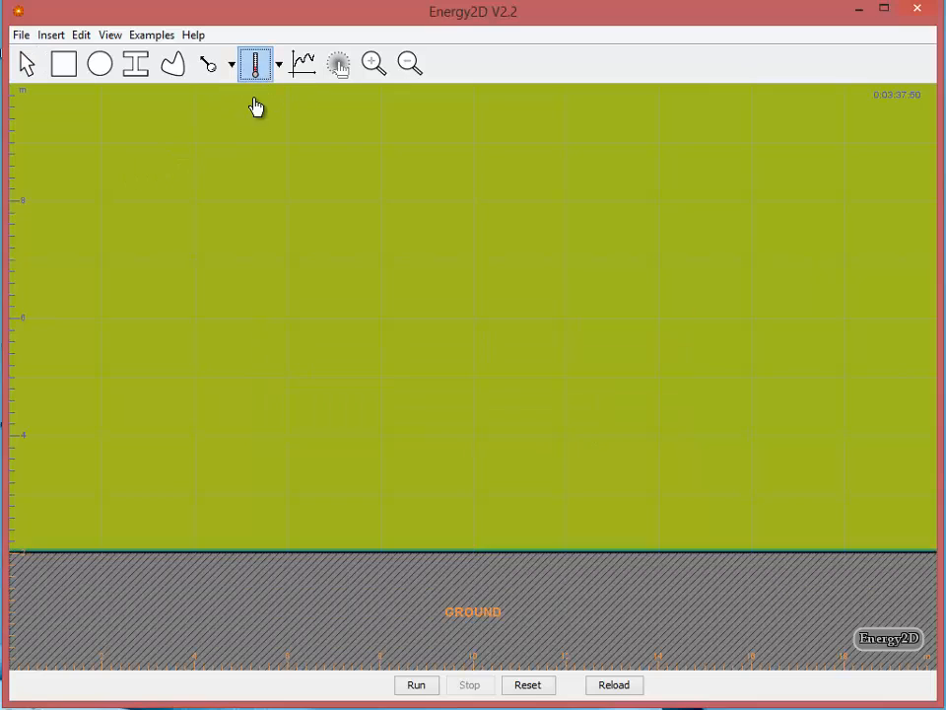
click(271, 606)
click(256, 64)
click(131, 352)
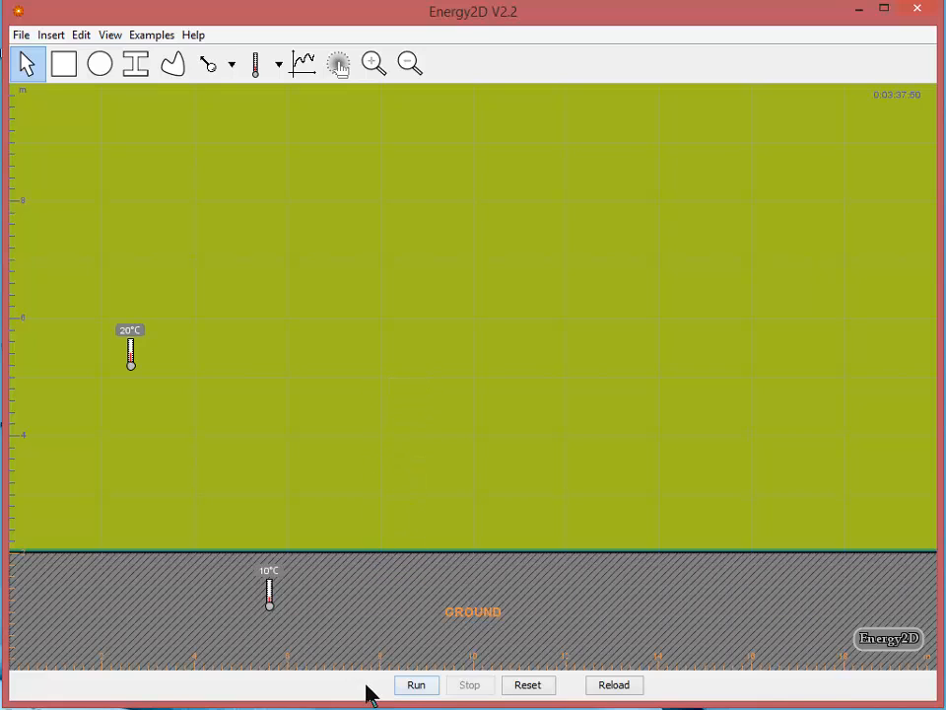
Run the simulation to watch the air and ground temperatures, and reset it to time zero
click(416, 688)
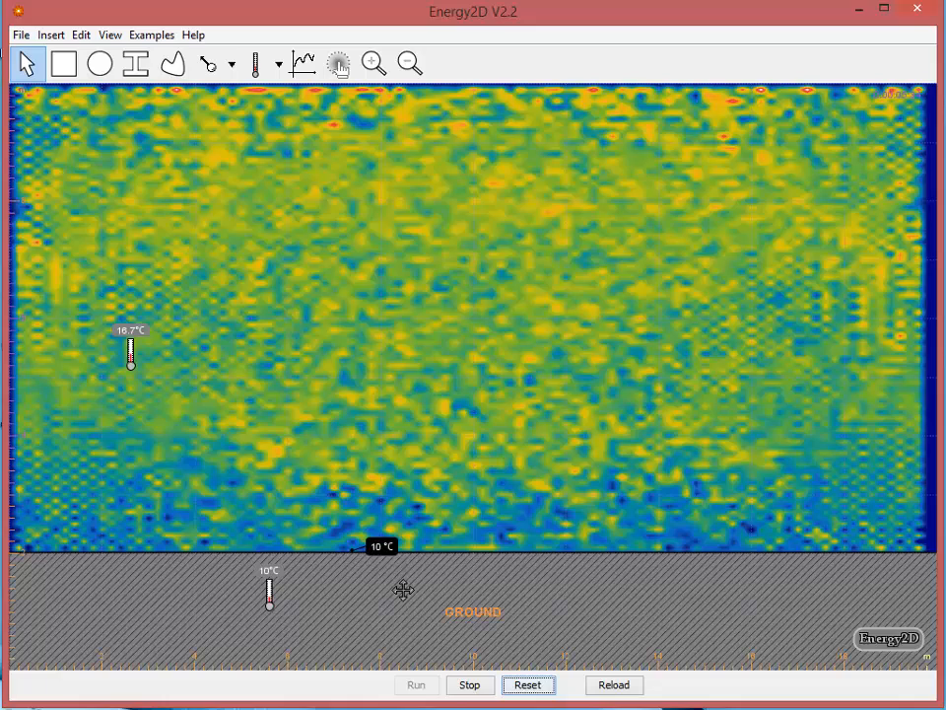
click(525, 689)
Make the model sunny, move the sun angle to about 110° and apply the model properties
right_click(440, 283)
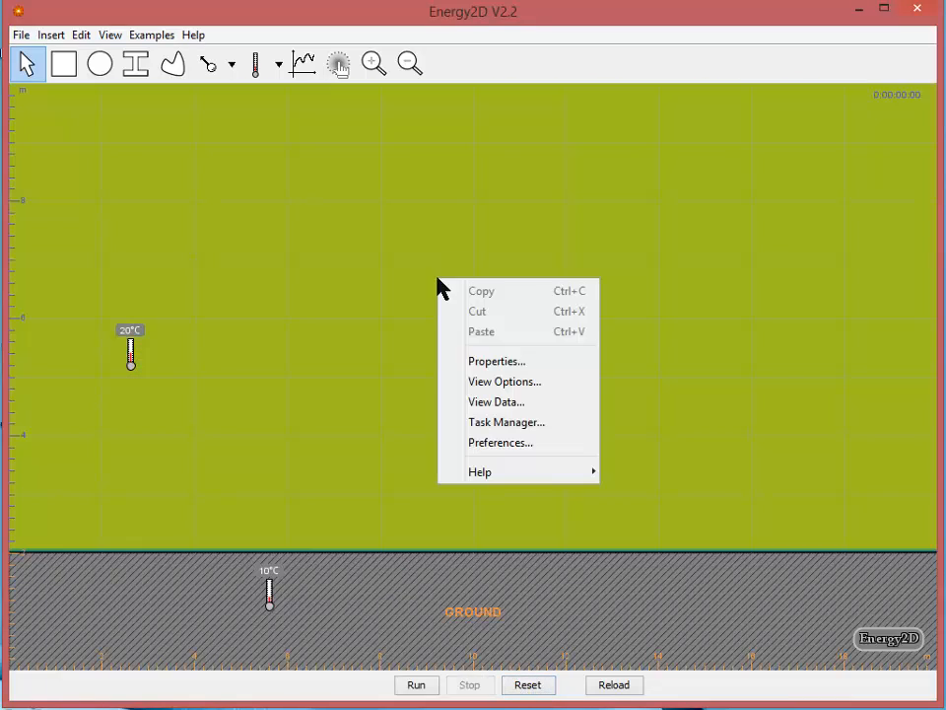
click(510, 364)
click(373, 313)
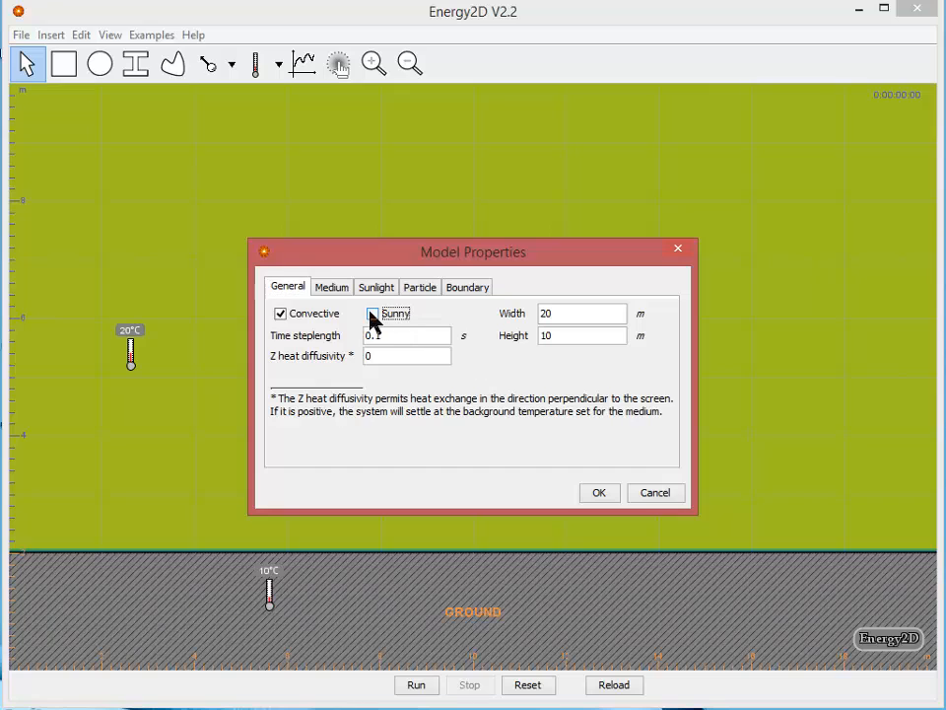
click(378, 289)
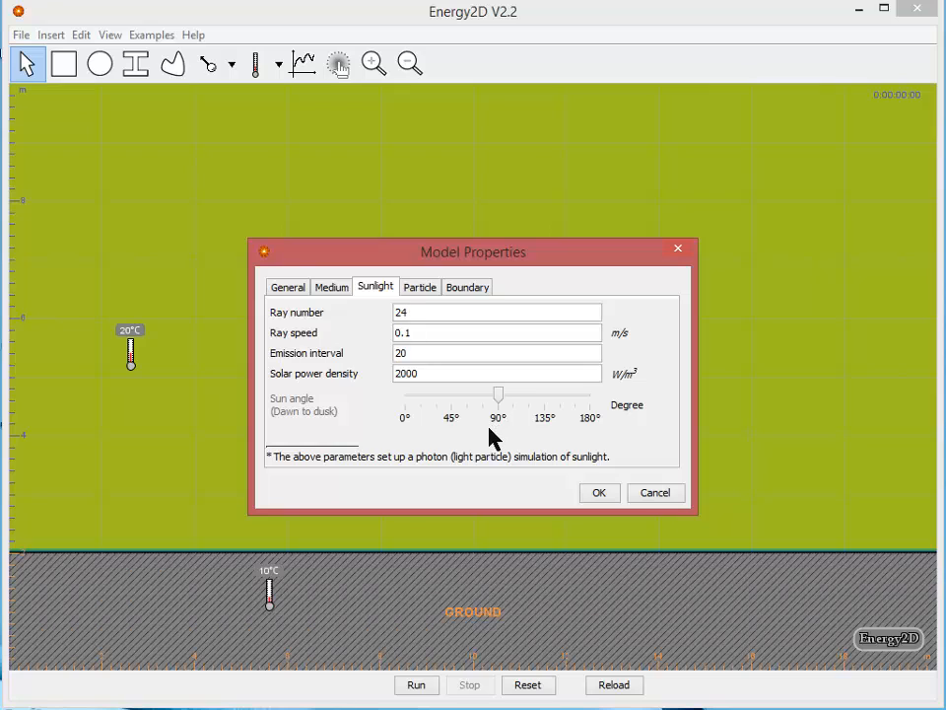
drag(497, 395, 523, 399)
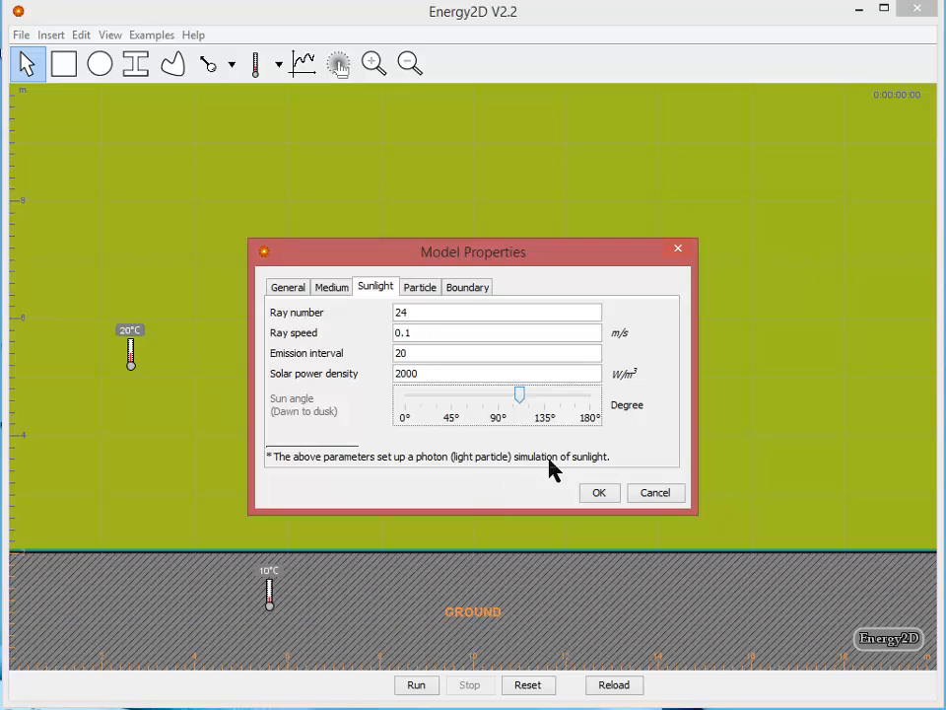
click(599, 494)
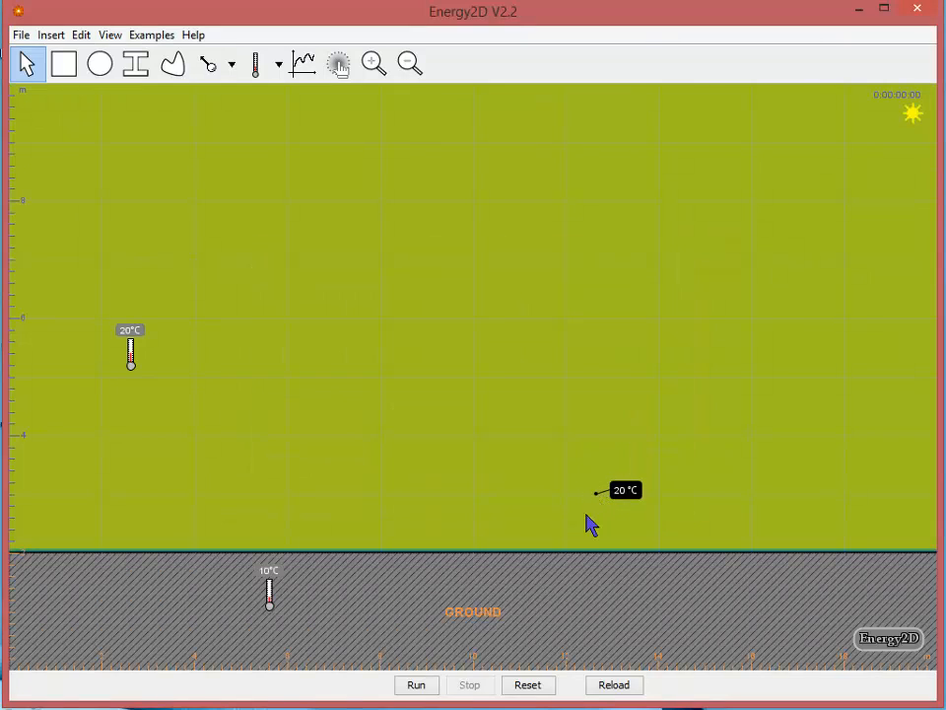
Run the sunlit simulation to observe the sun rays, and reset it to time zero
click(413, 687)
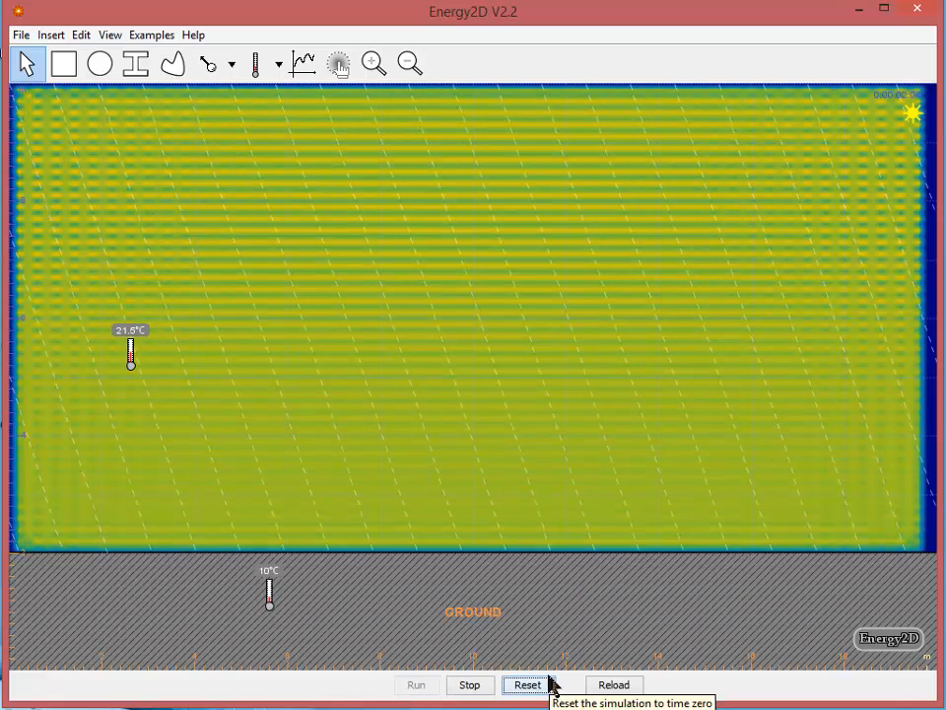
click(513, 687)
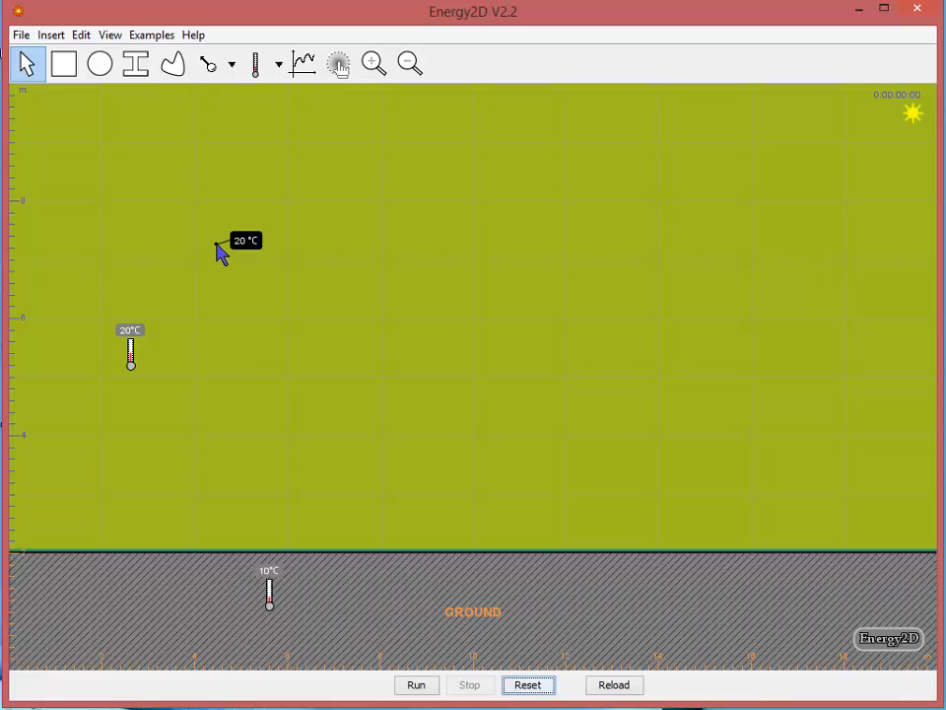
Draw a rectangle about 6.4 m wide and 0.3 m high just above the ground, and widen it to about 8 m
click(65, 71)
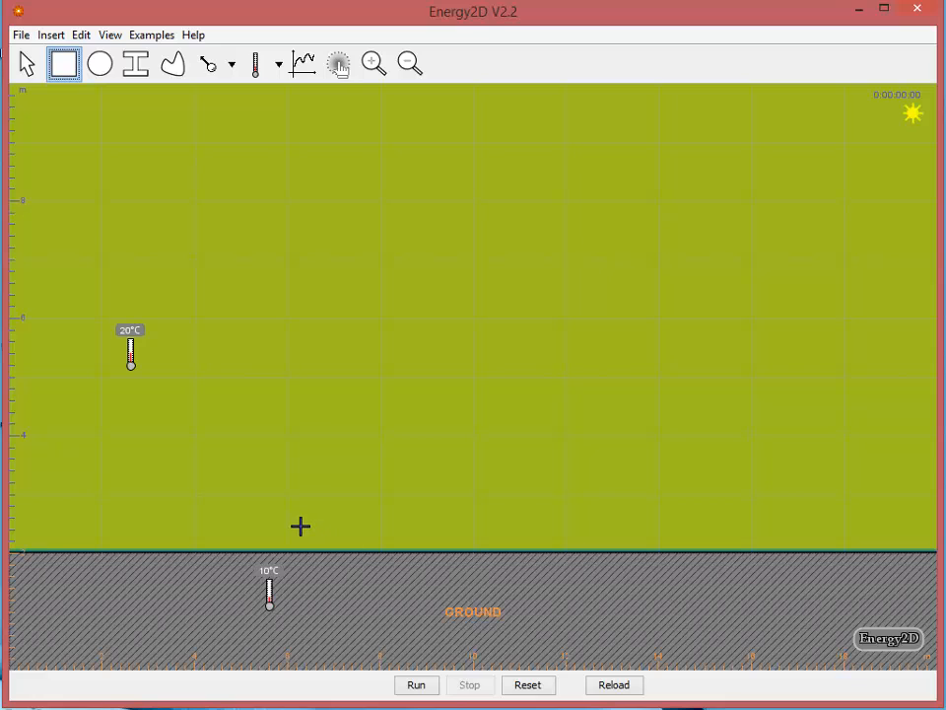
drag(281, 517, 576, 534)
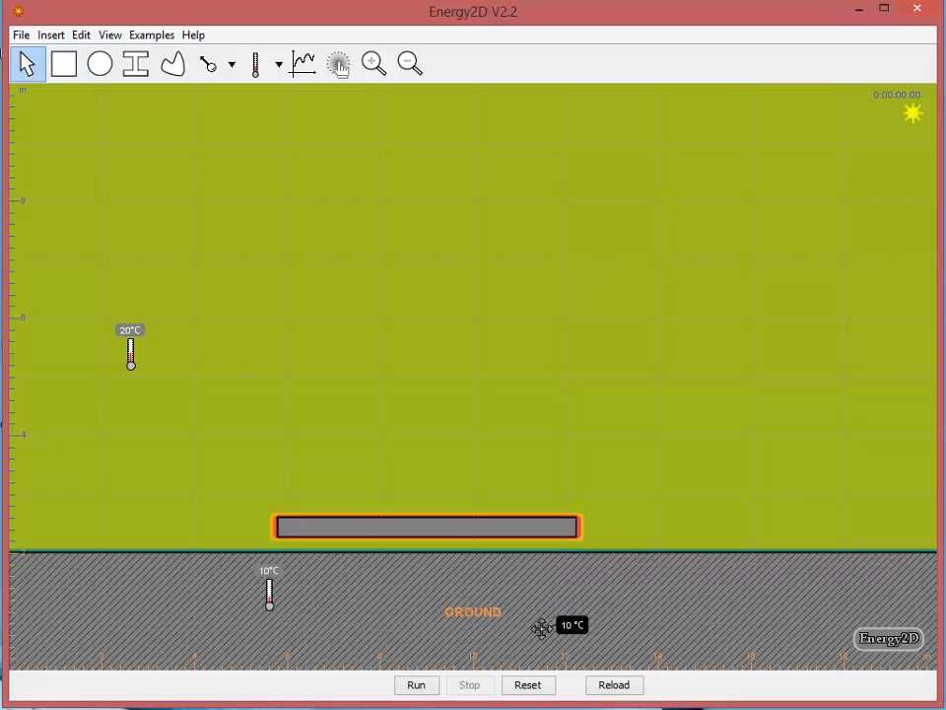
right_click(443, 532)
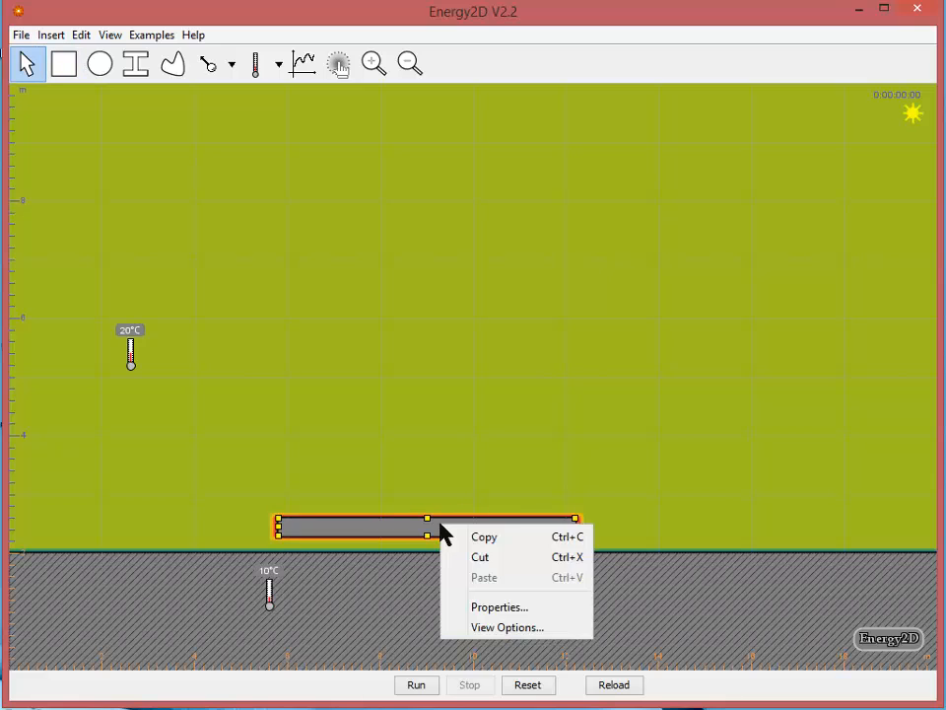
click(516, 609)
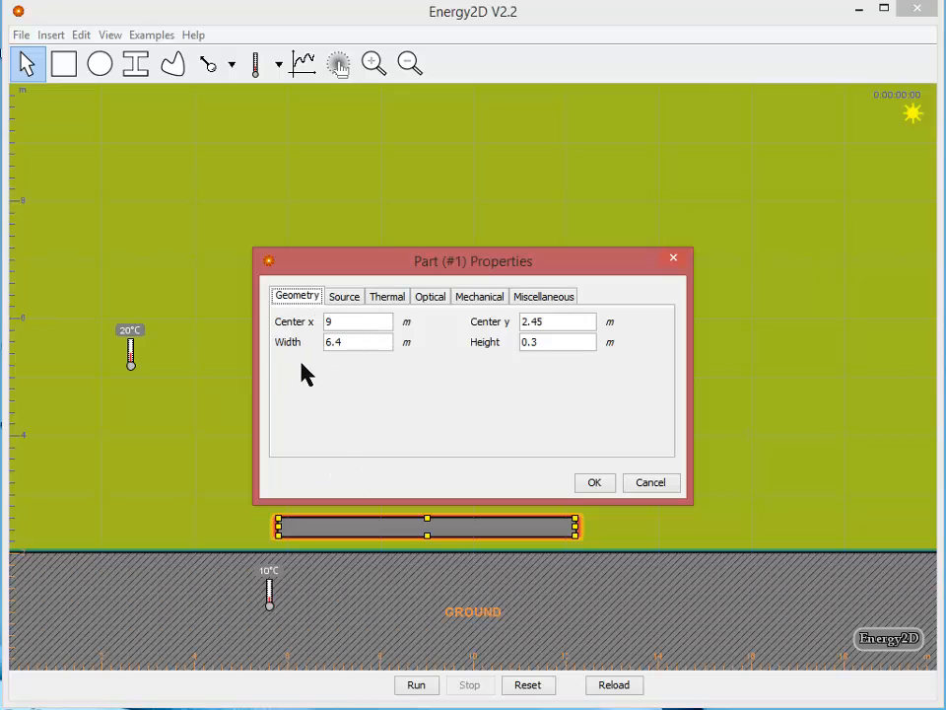
drag(360, 341, 244, 340)
Change the thin horizontal rectangle's thermal conductivity, label it FLOOR and apply its properties
click(344, 295)
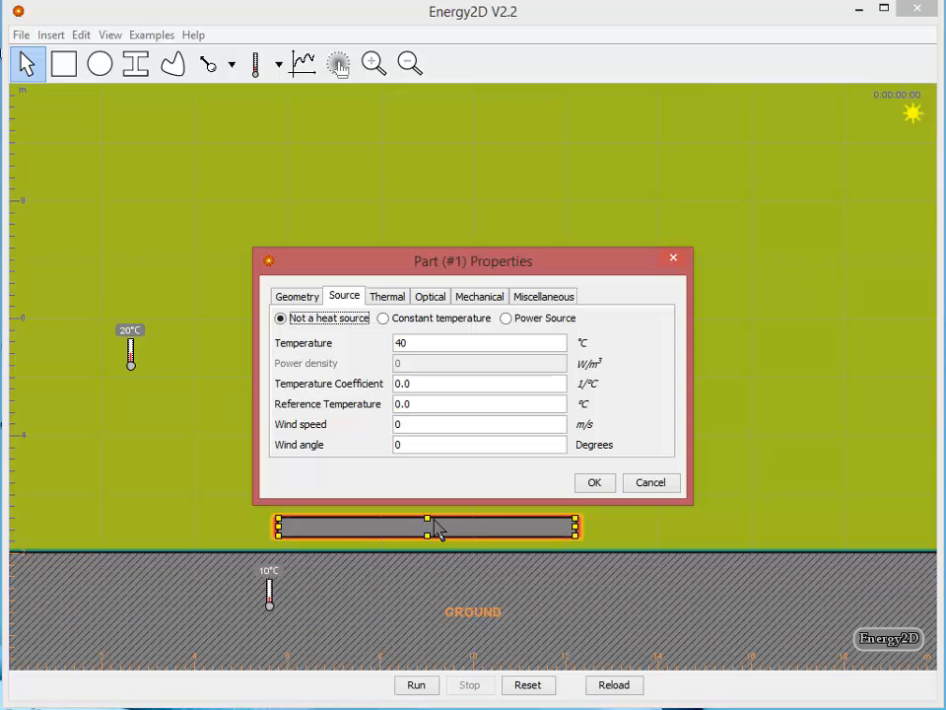
click(386, 296)
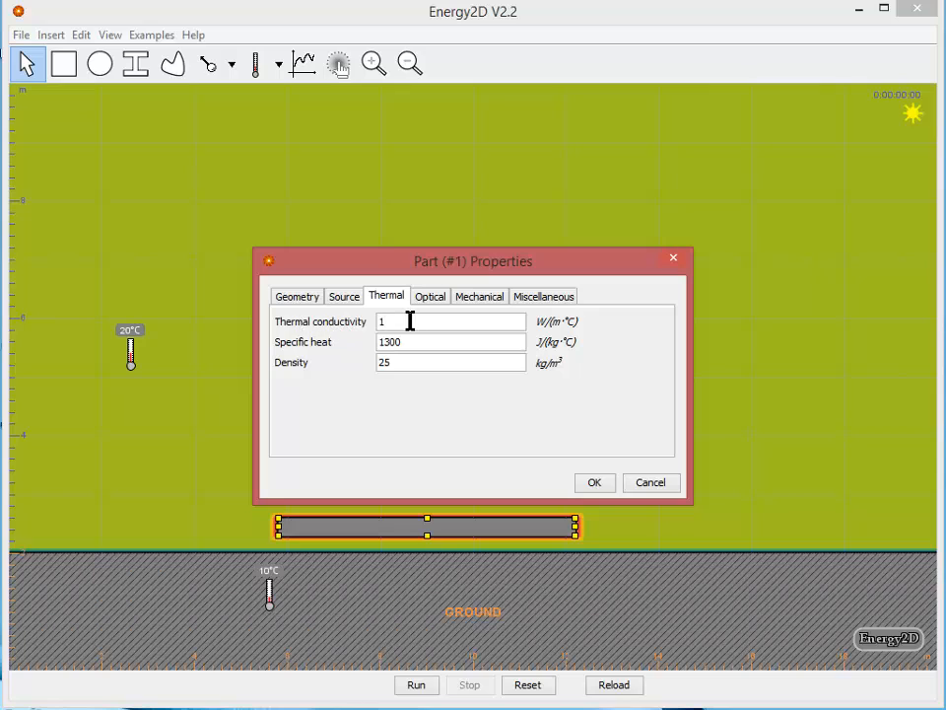
drag(410, 321, 357, 330)
click(432, 297)
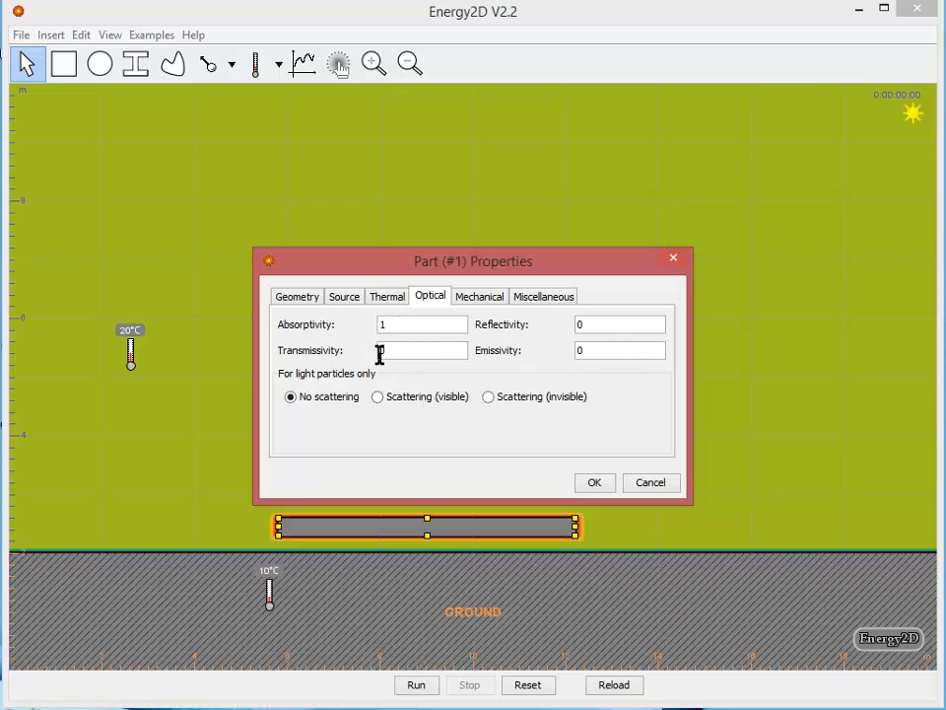
click(544, 299)
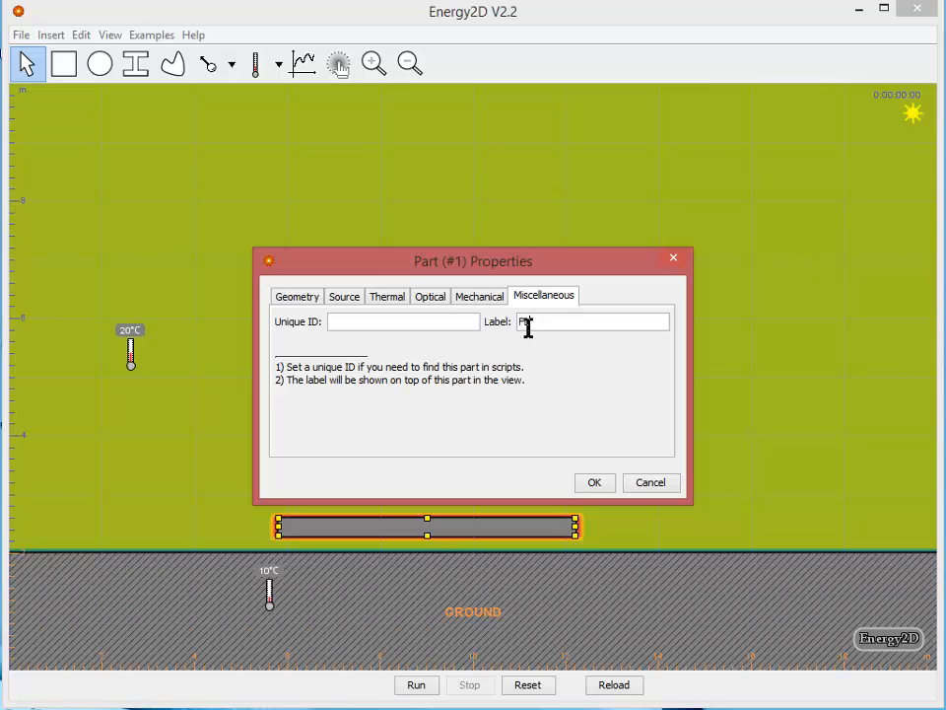
click(592, 483)
Draw an upright rectangle about 0.4 m wide and 2.4 m high on the floor's left end and set its density to 10 kg/m³
click(65, 65)
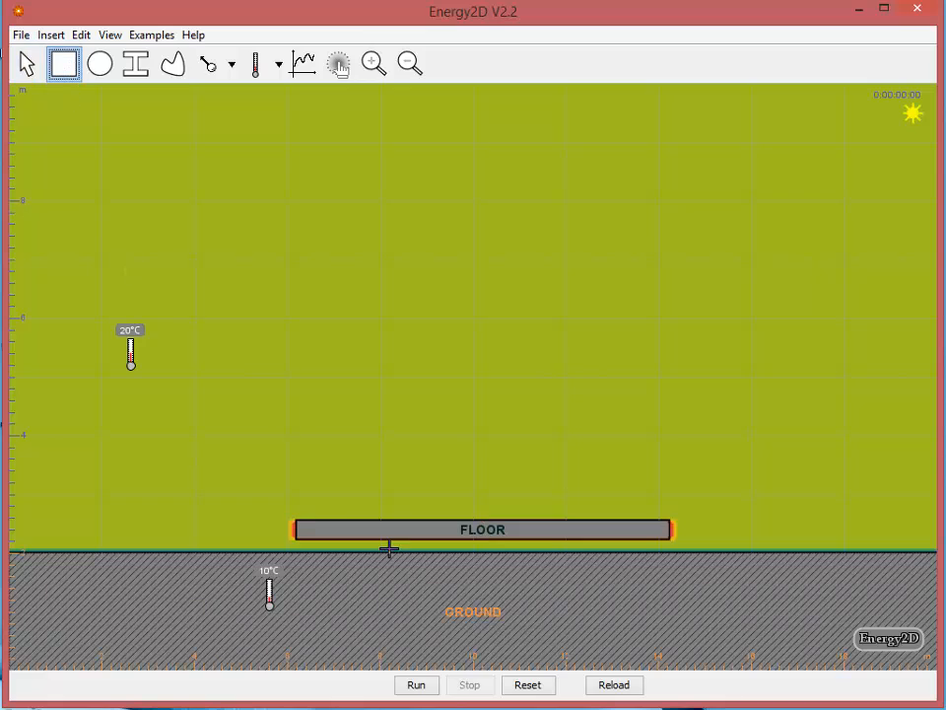
drag(296, 518, 319, 375)
right_click(308, 418)
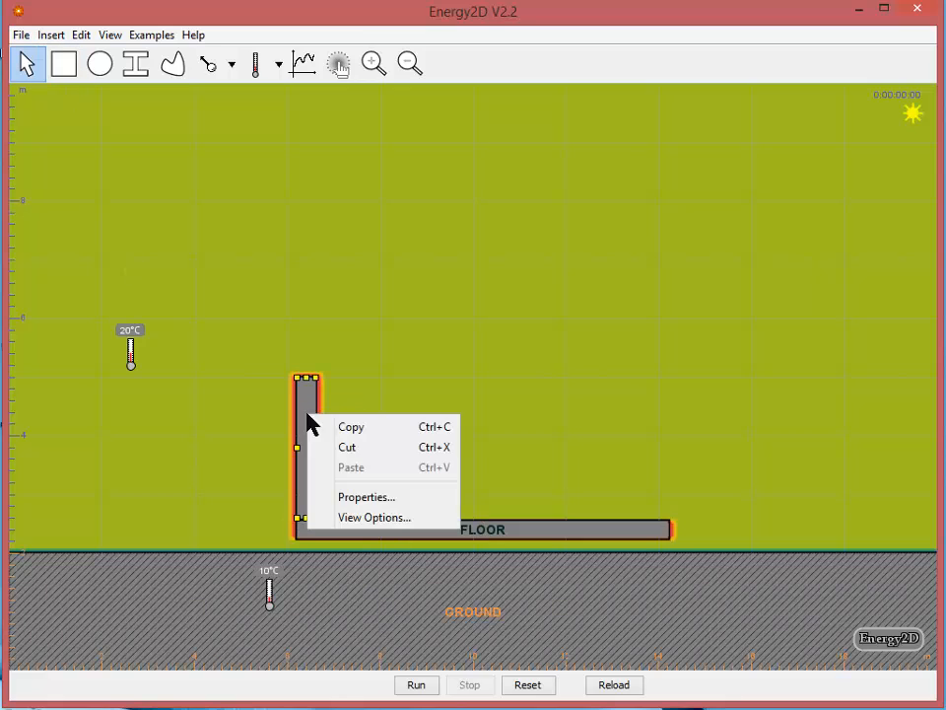
click(364, 498)
click(387, 297)
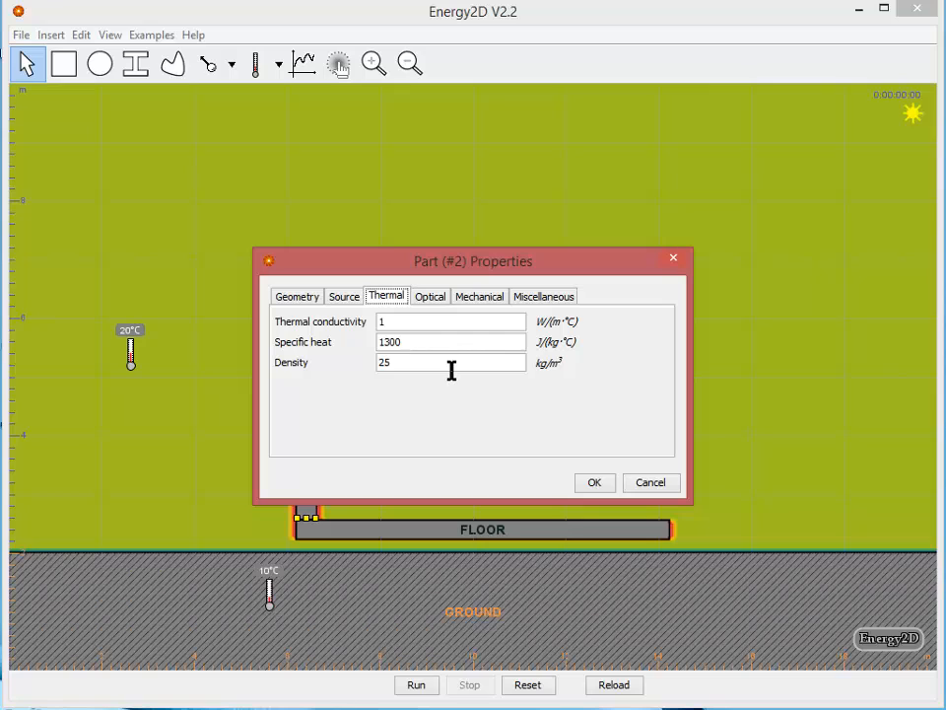
click(389, 322)
drag(412, 362, 319, 365)
text(10)
Adjust the upright rectangle's optical properties, setting its absorptivity to 0
click(432, 297)
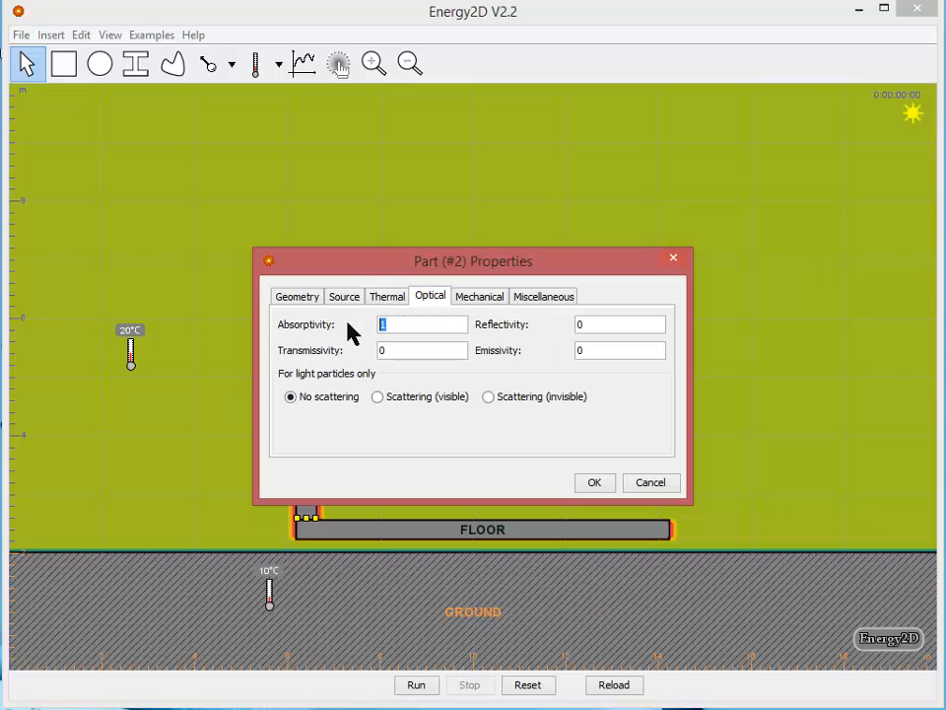
text(0)
text(1)
click(594, 325)
Set the upright rectangle's temperature to 20 °C and apply its properties
click(345, 297)
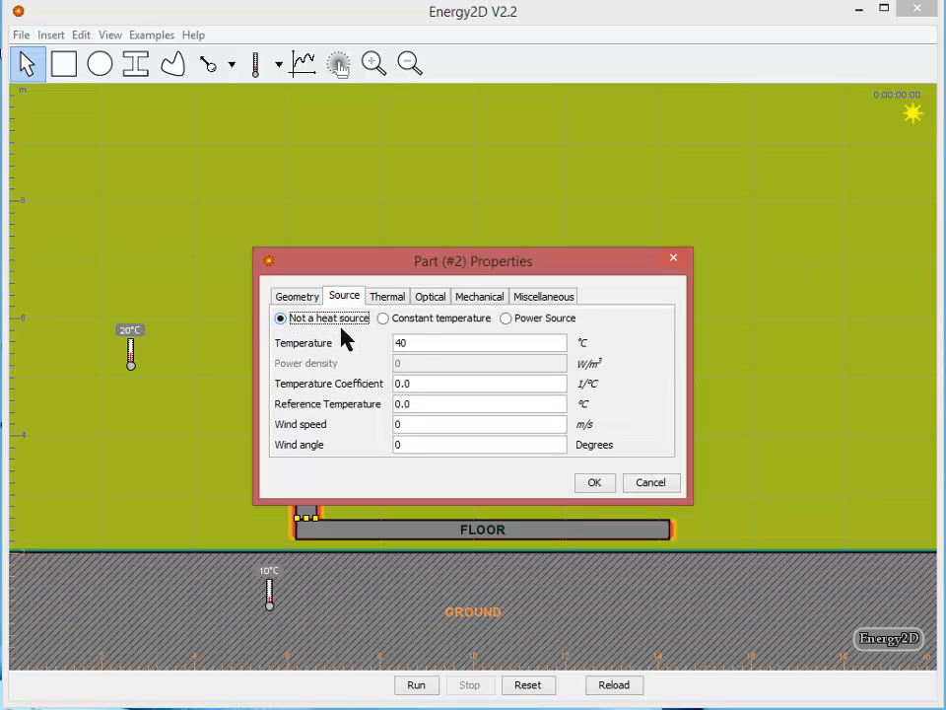
drag(433, 342, 361, 338)
text(20)
key(Return)
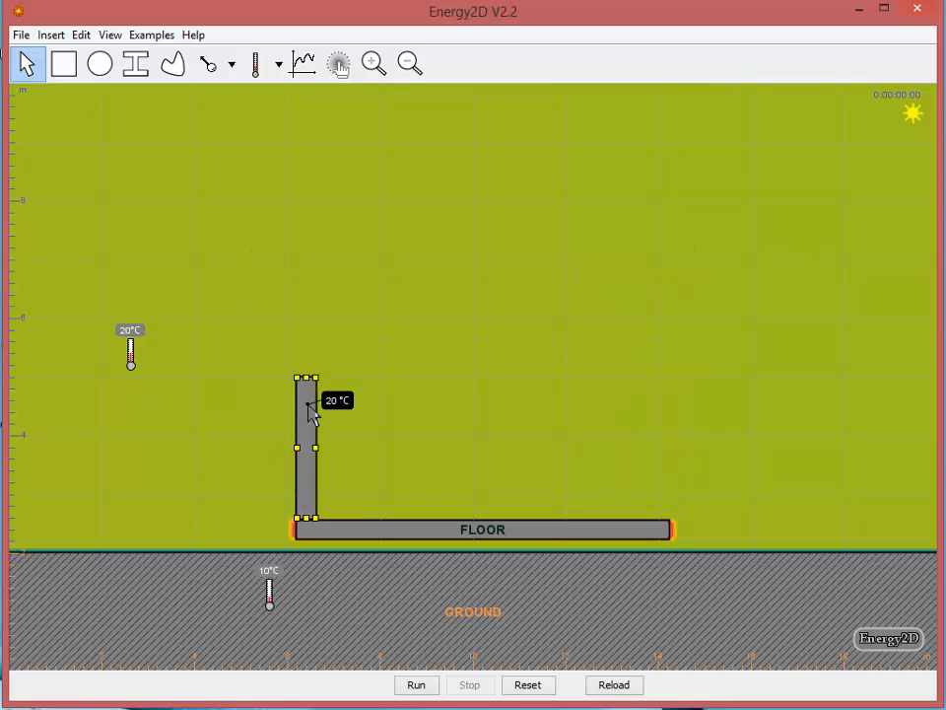
Check the upright rectangle's filling options in its view options and close them
right_click(310, 406)
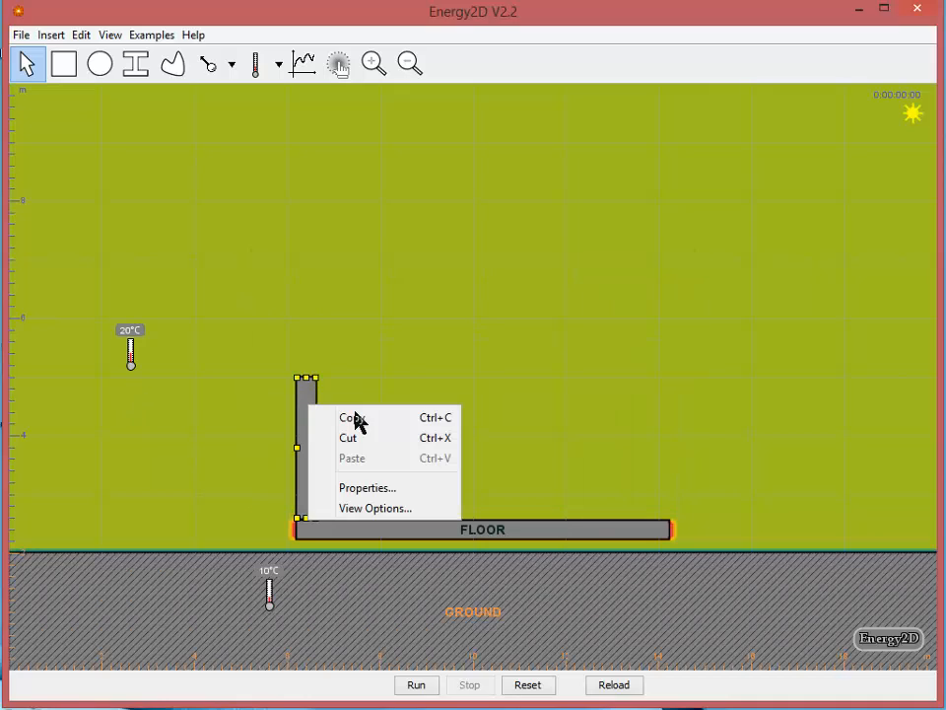
click(401, 509)
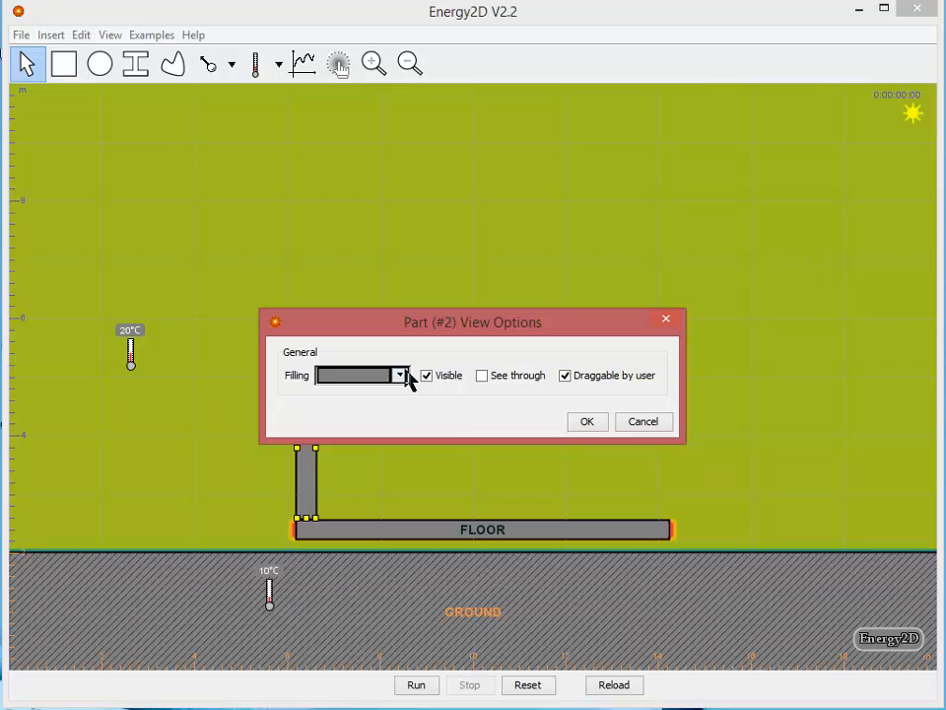
click(407, 377)
click(415, 543)
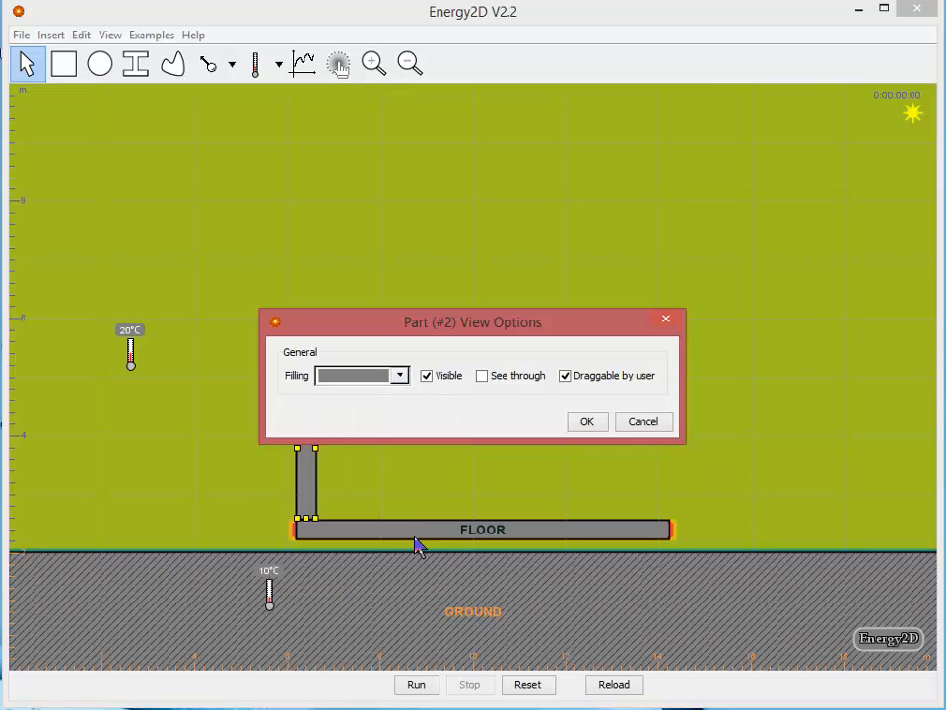
key(Return)
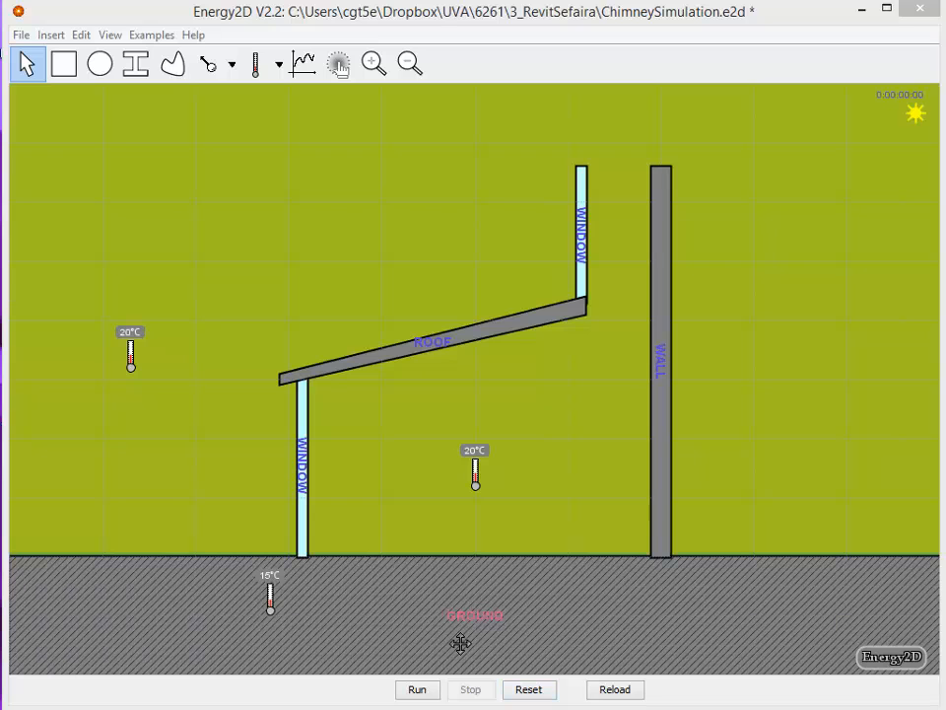
Run the chimney simulation and review the model's general and medium properties, including the kinematic viscosity
click(414, 692)
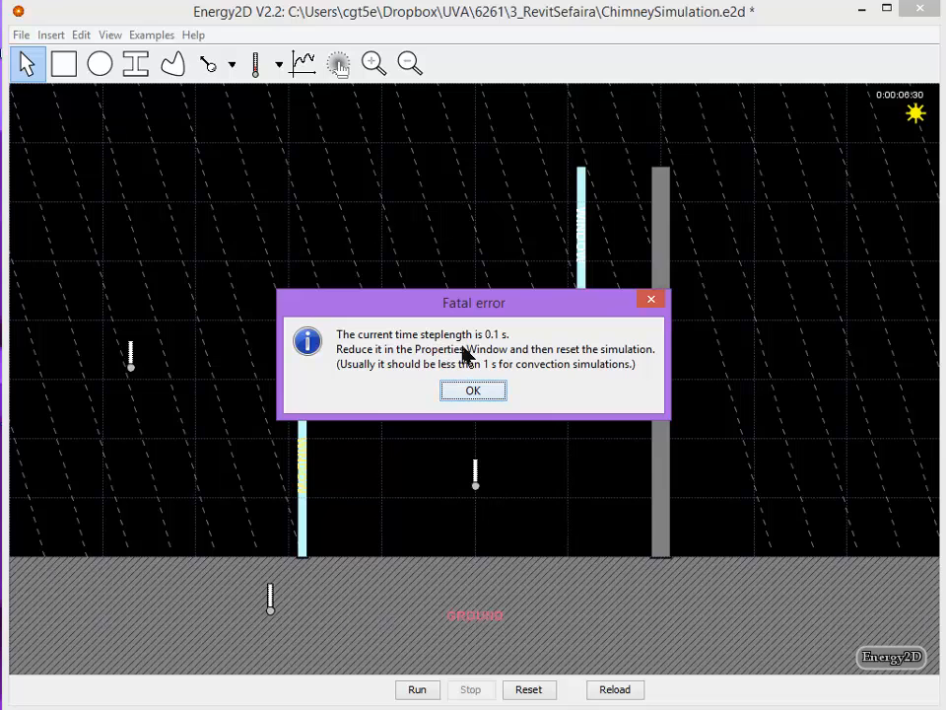
click(473, 393)
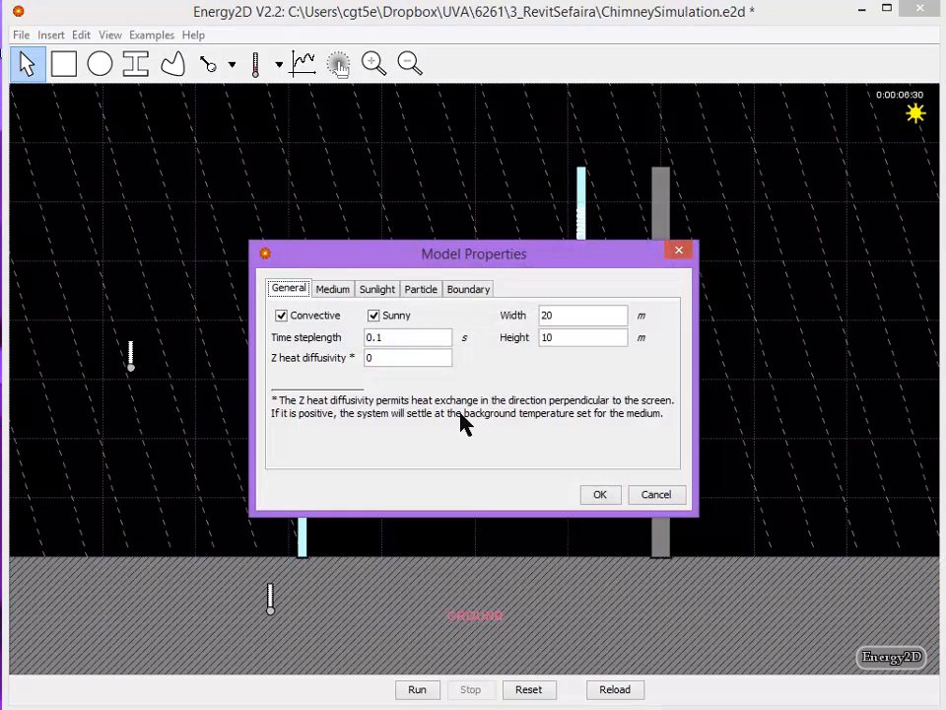
click(335, 292)
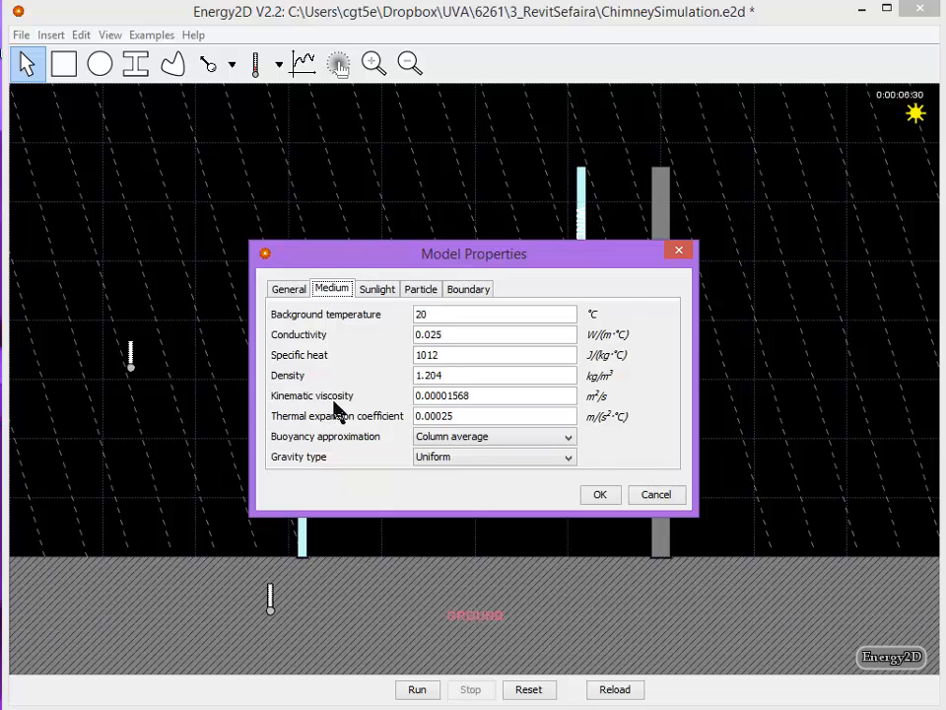
click(446, 395)
click(597, 495)
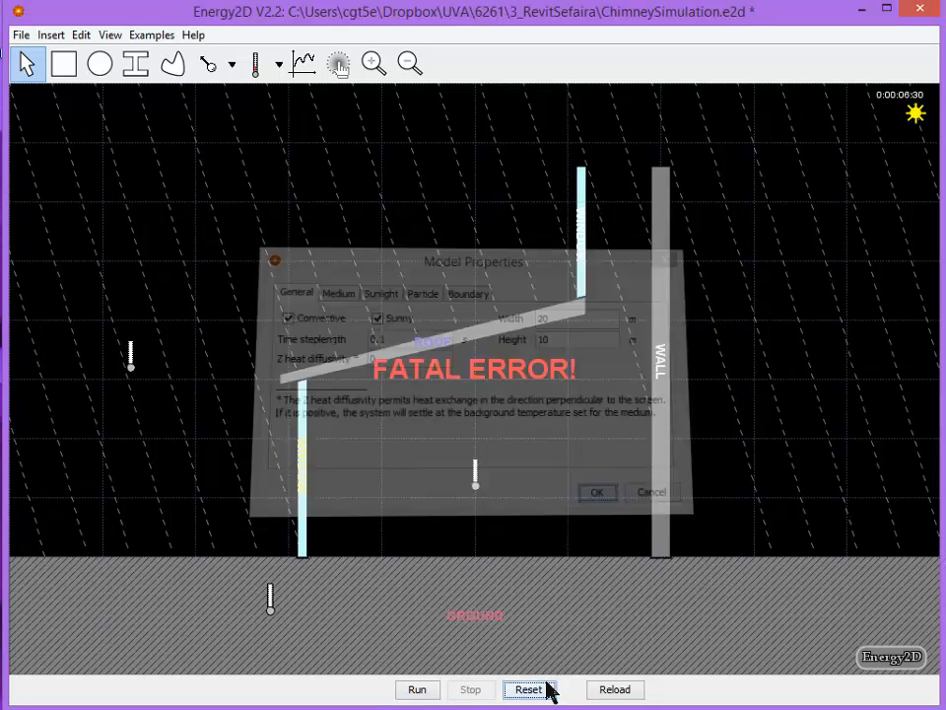
Reset and rerun the simulation, and place an anemometer in the chimney shaft between the upper window and the wall
click(528, 690)
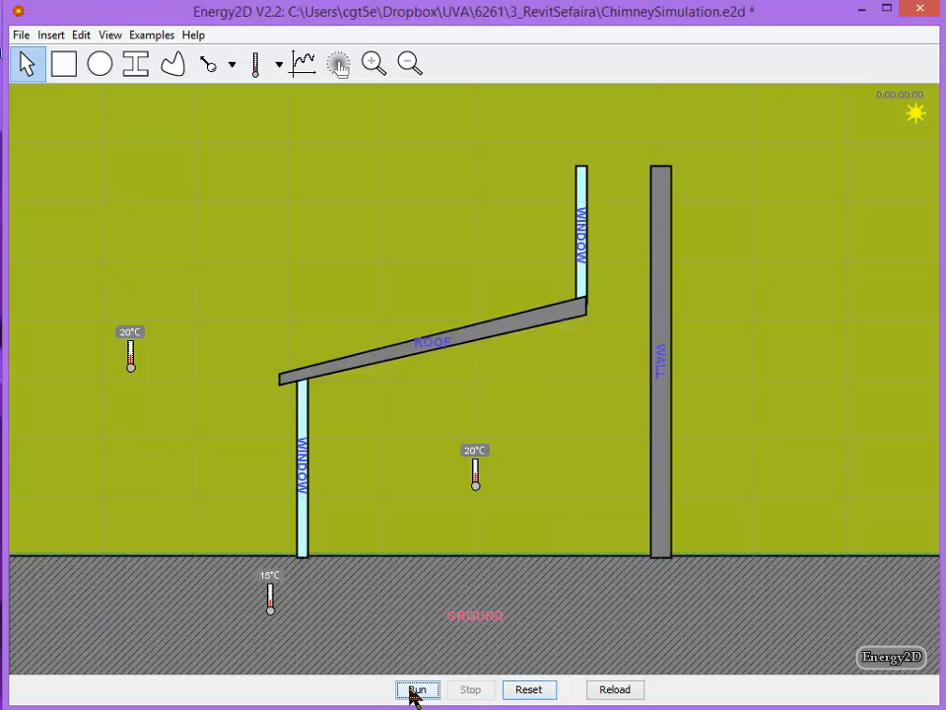
click(416, 691)
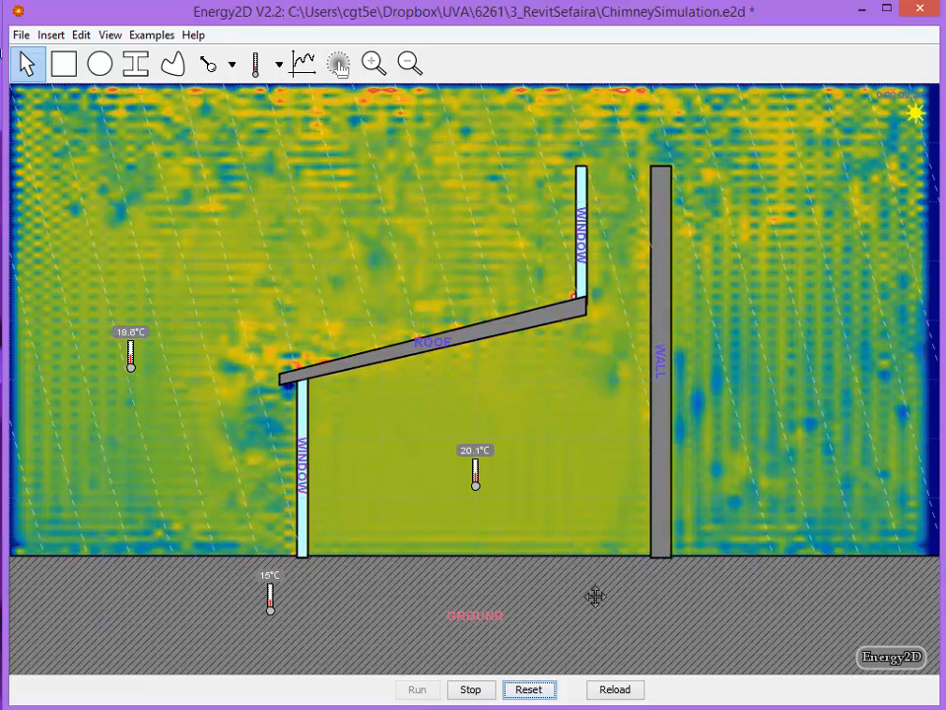
click(257, 62)
click(280, 67)
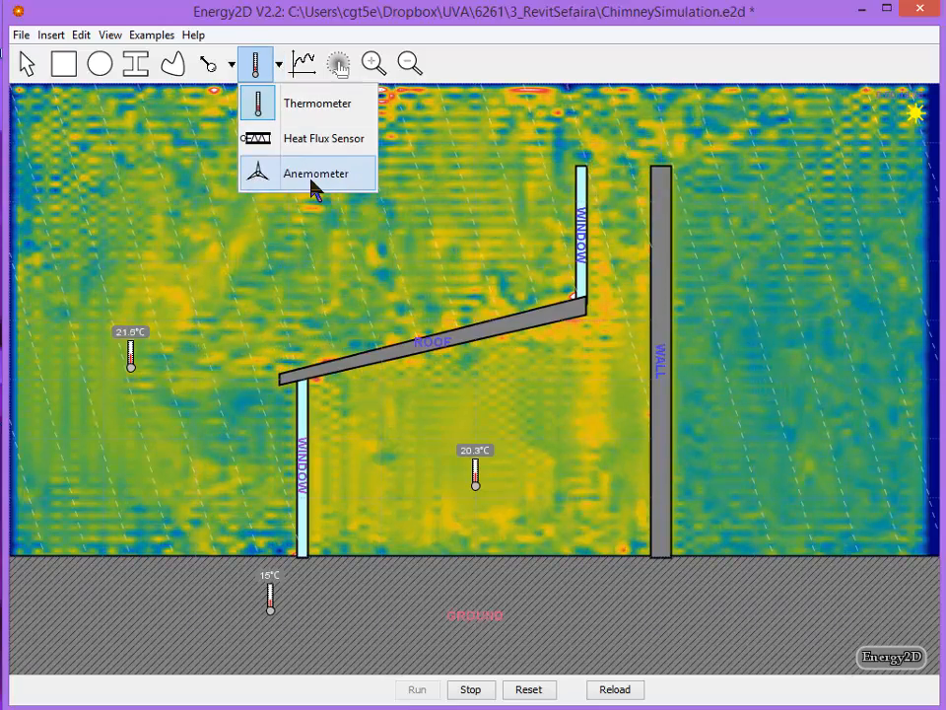
click(313, 189)
click(613, 238)
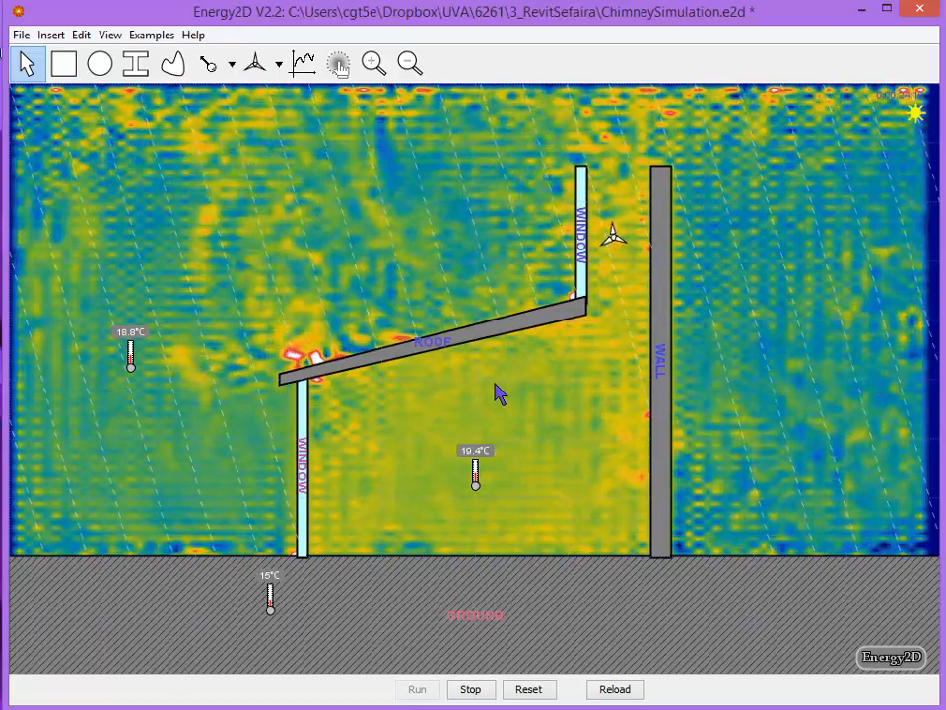
Try the streamline and isotherm displays in the view options, leaving only streamlines of the two switched on
right_click(496, 387)
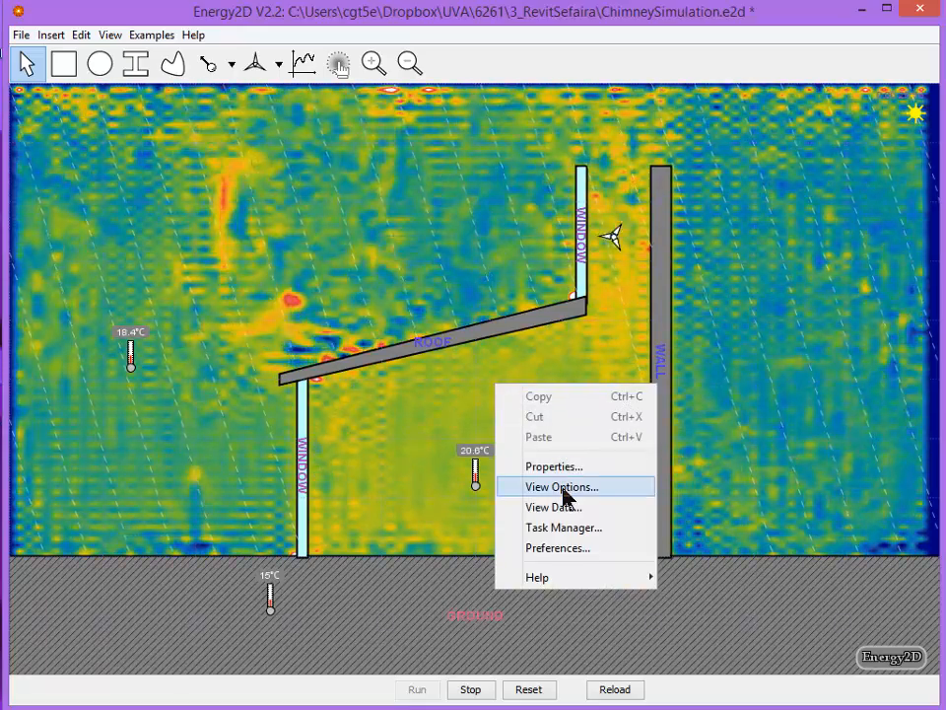
click(565, 497)
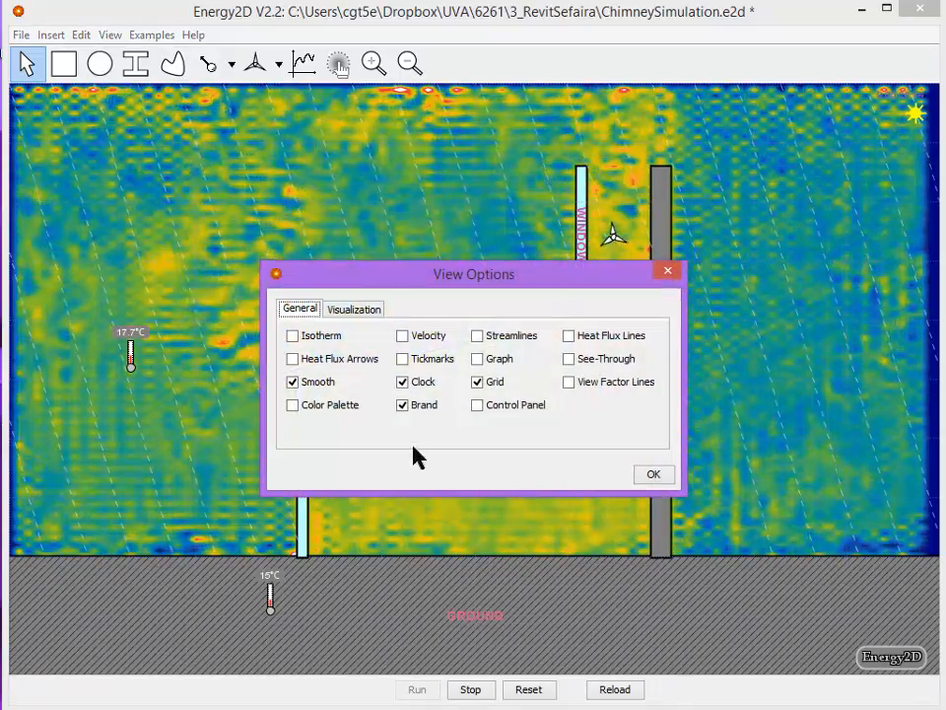
click(479, 337)
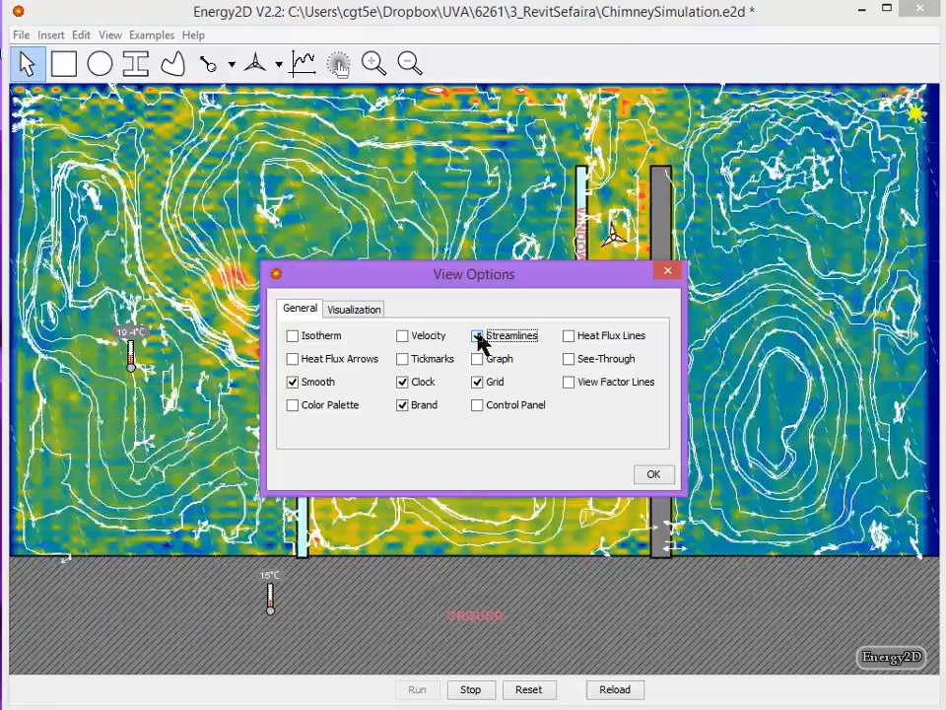
click(479, 337)
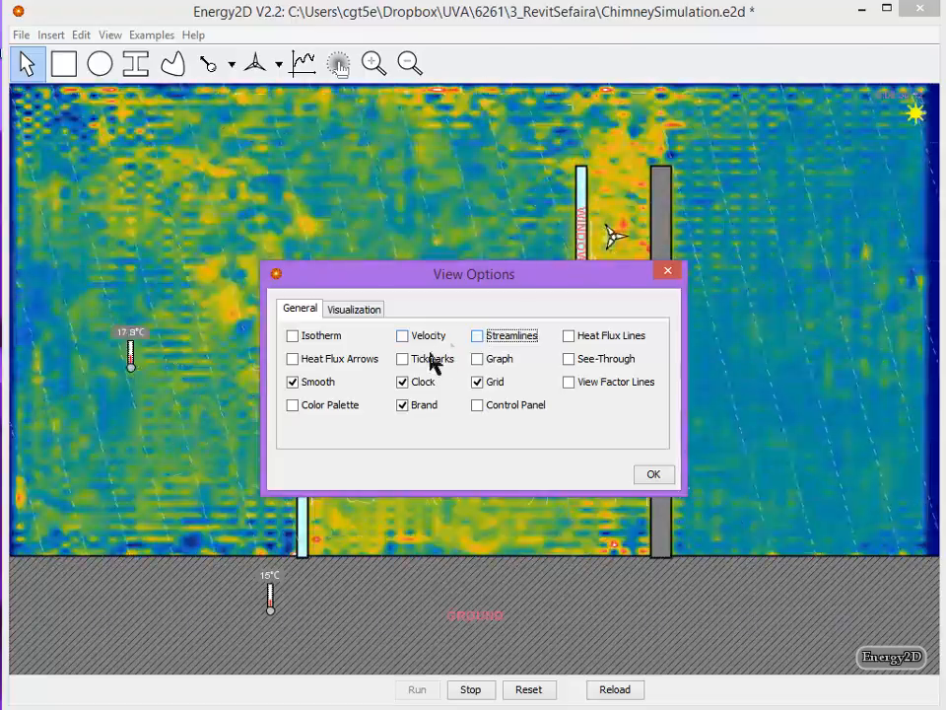
click(293, 336)
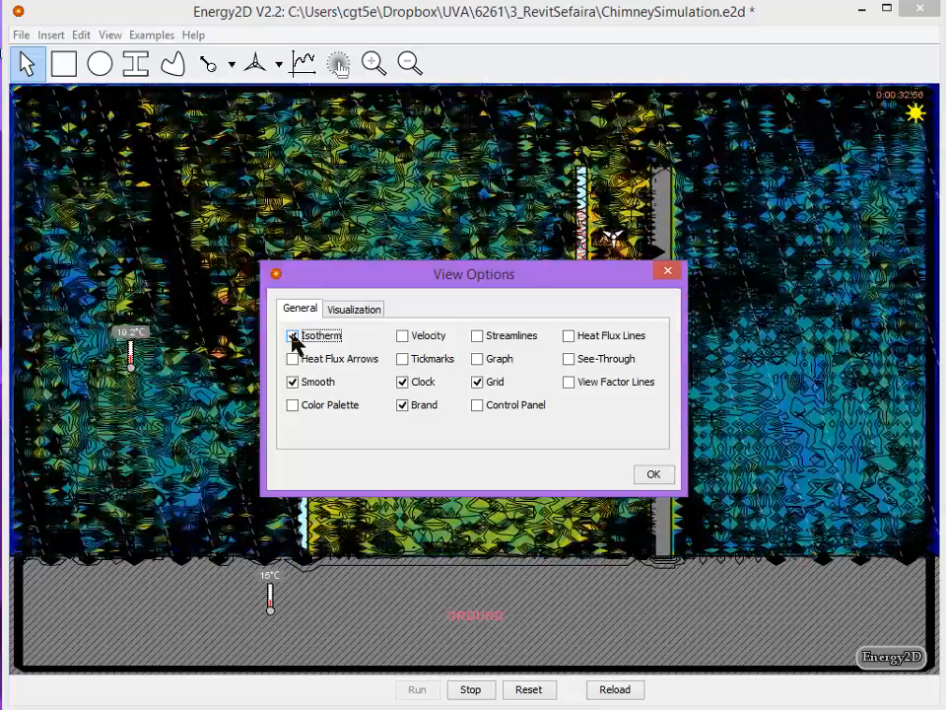
click(293, 336)
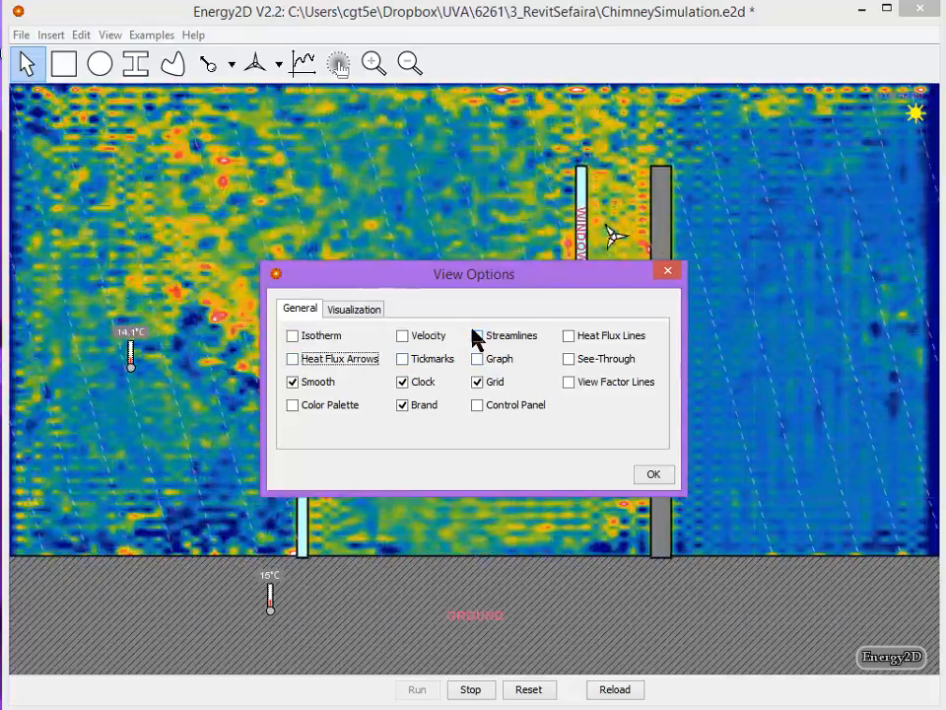
click(477, 336)
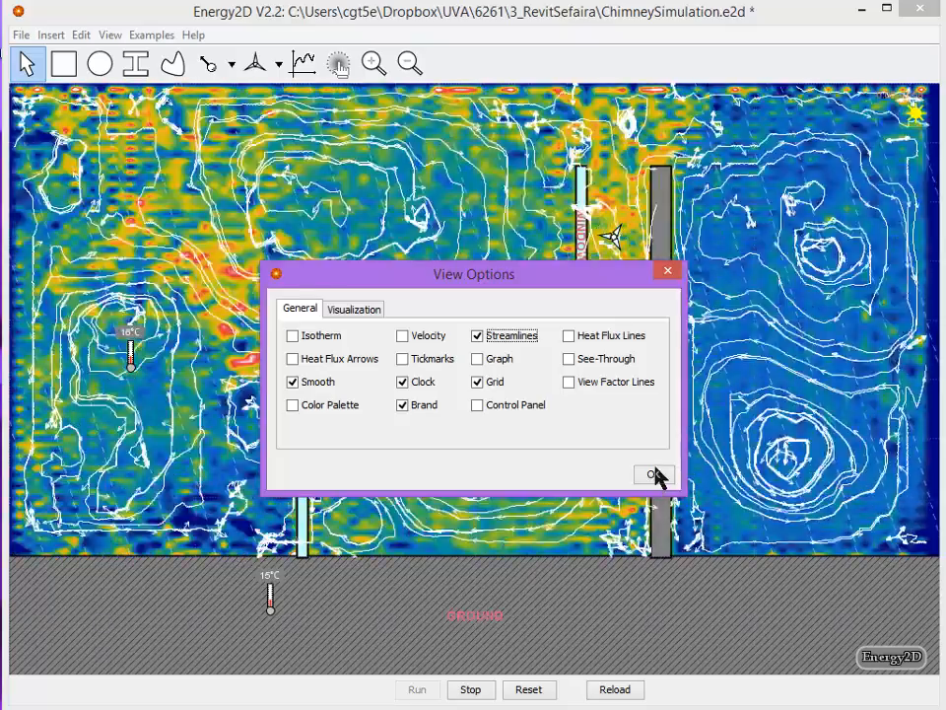
click(654, 475)
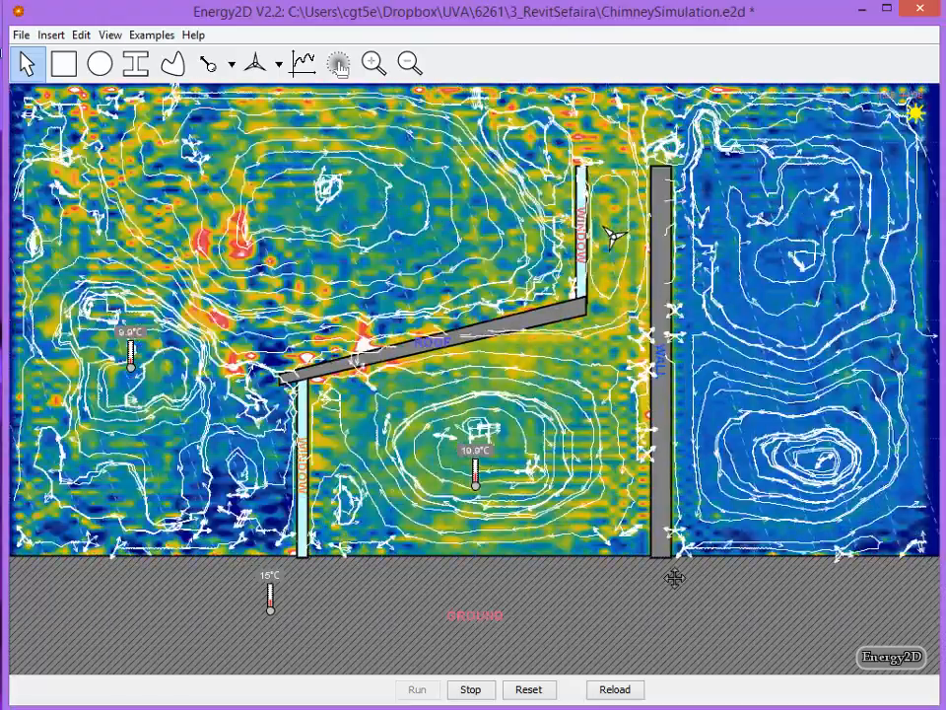
Reset the simulation and draw a small upright ellipse inside the building, between the indoor thermometer and the wall
click(530, 690)
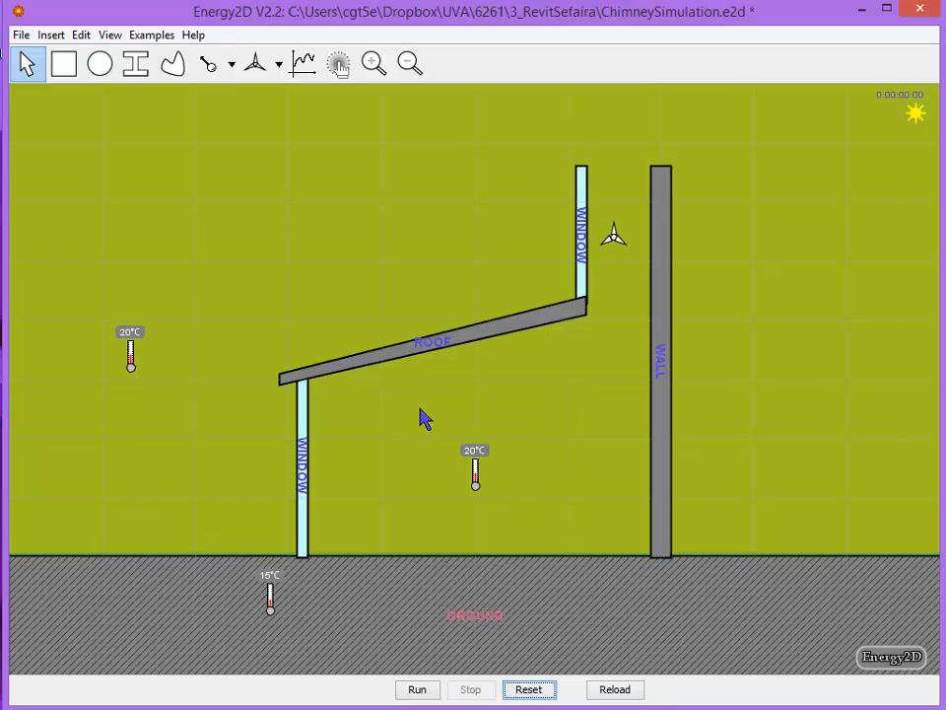
click(101, 67)
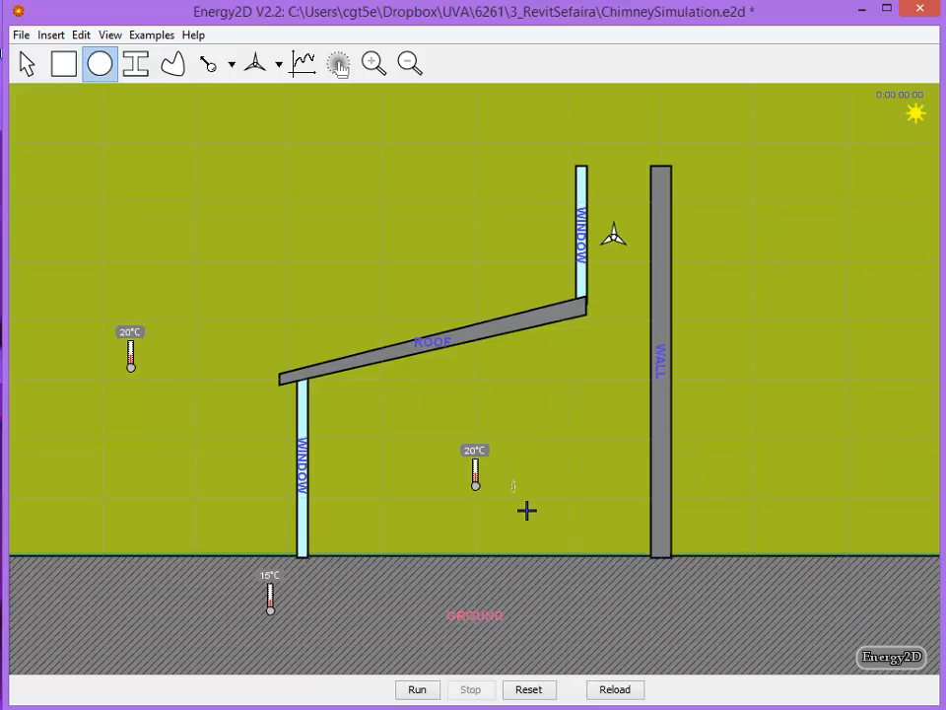
drag(511, 480, 550, 547)
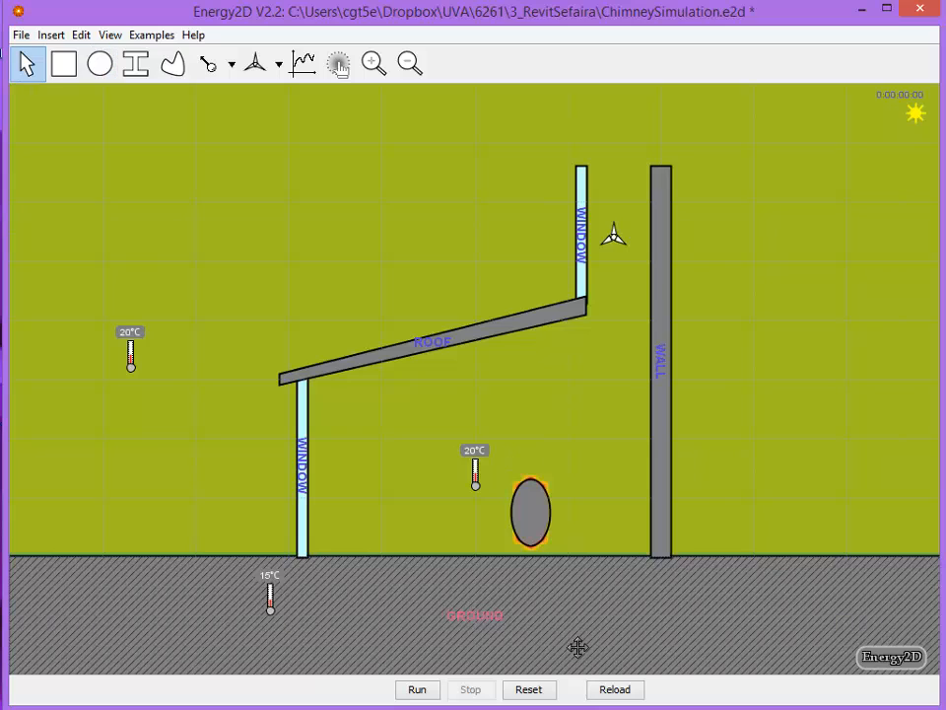
Make the ellipse a constant-temperature heat source at 35 °C and apply its properties
right_click(541, 523)
click(584, 598)
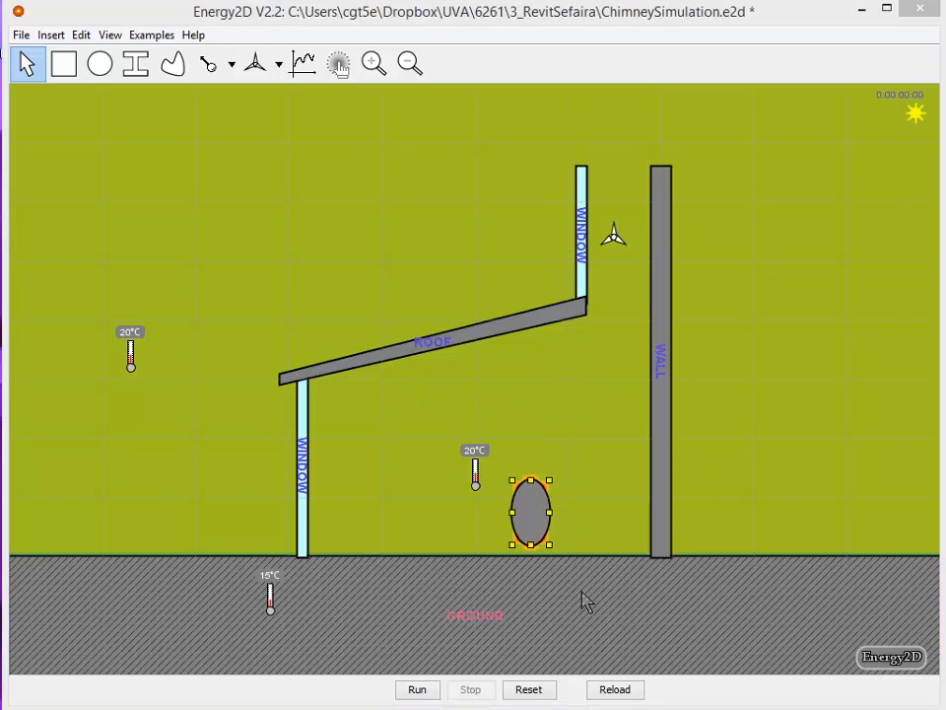
click(345, 300)
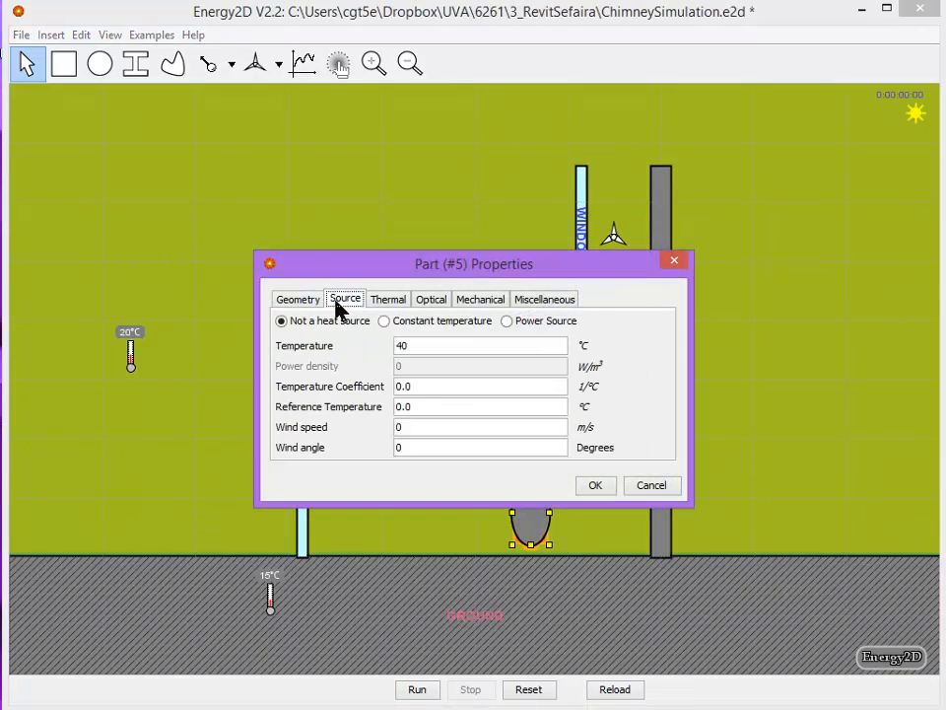
click(385, 322)
double_click(420, 342)
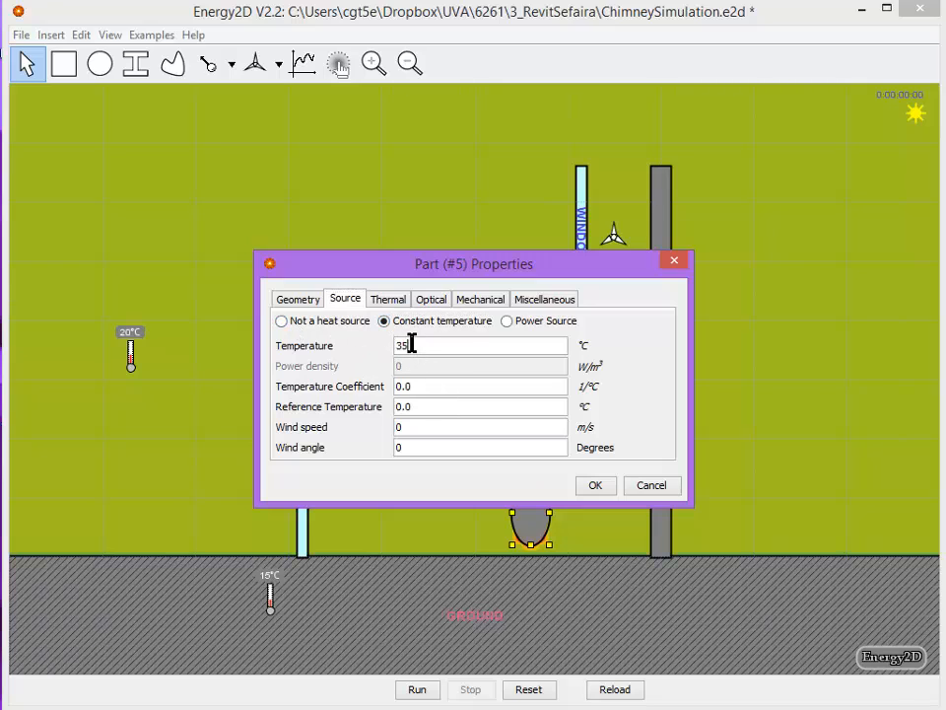
click(595, 485)
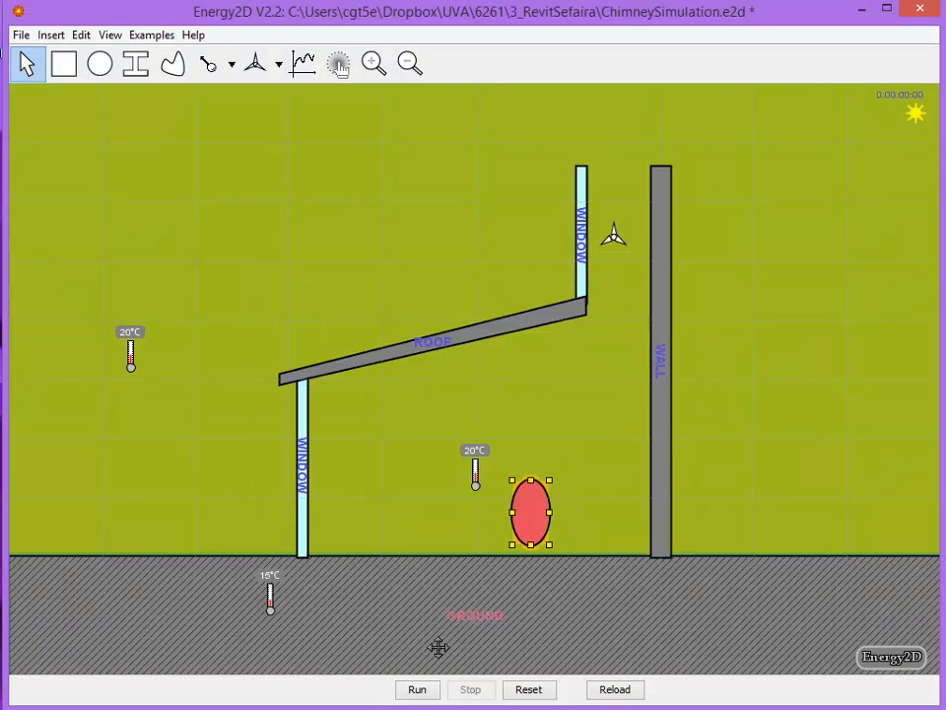
Run and stop the simulation with the heated ellipse, and move the indoor thermometer higher in the room
click(422, 691)
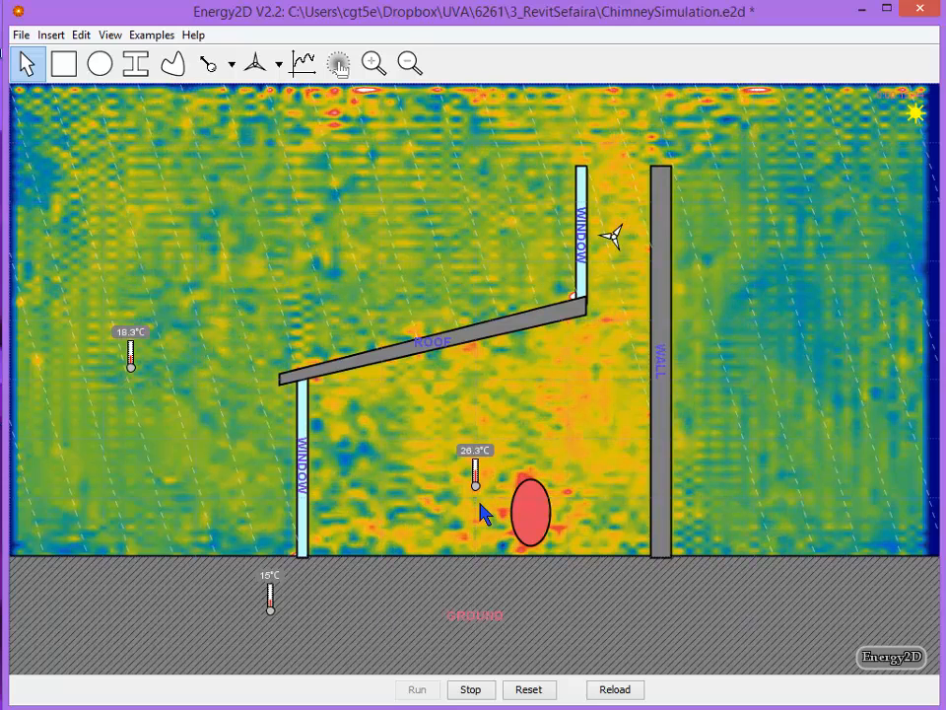
click(468, 690)
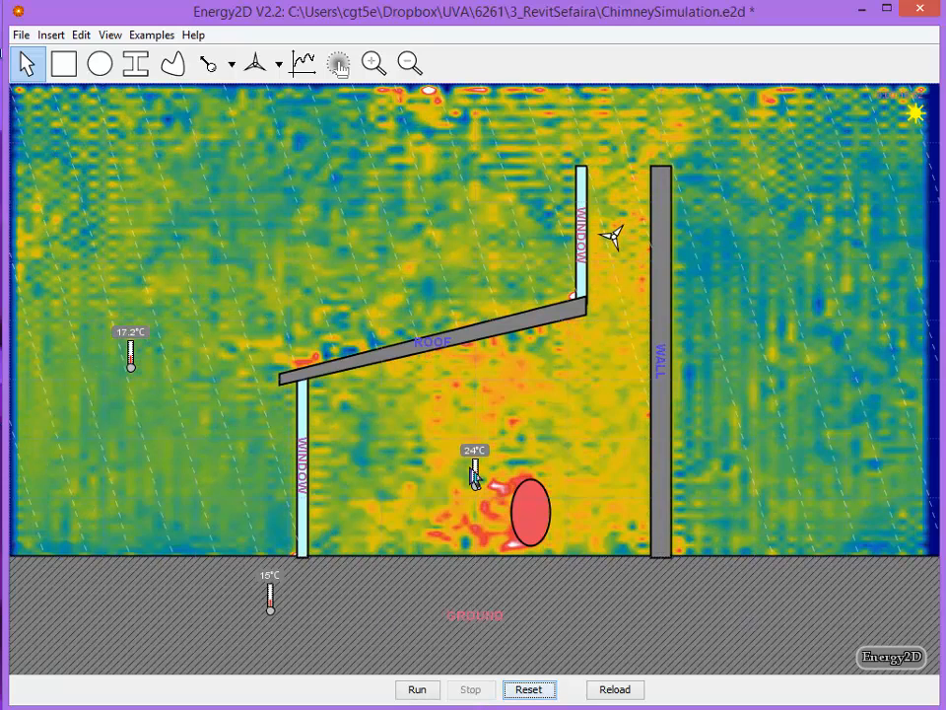
drag(474, 463, 483, 410)
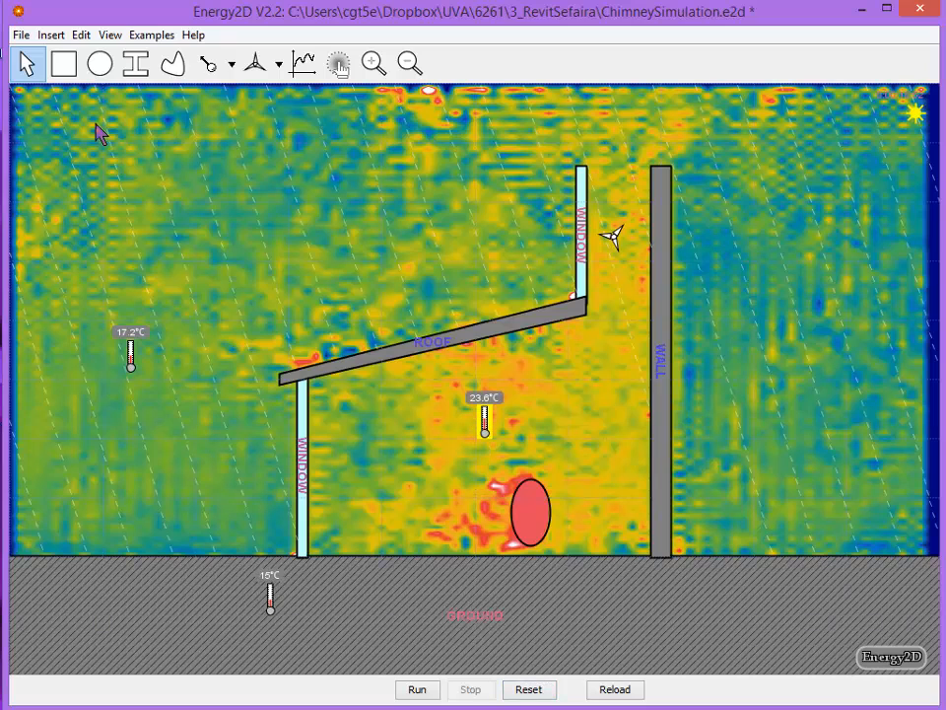
Draw a thin horizontal floor rectangle along the ground from the lower window to the wall's outer edge
click(63, 66)
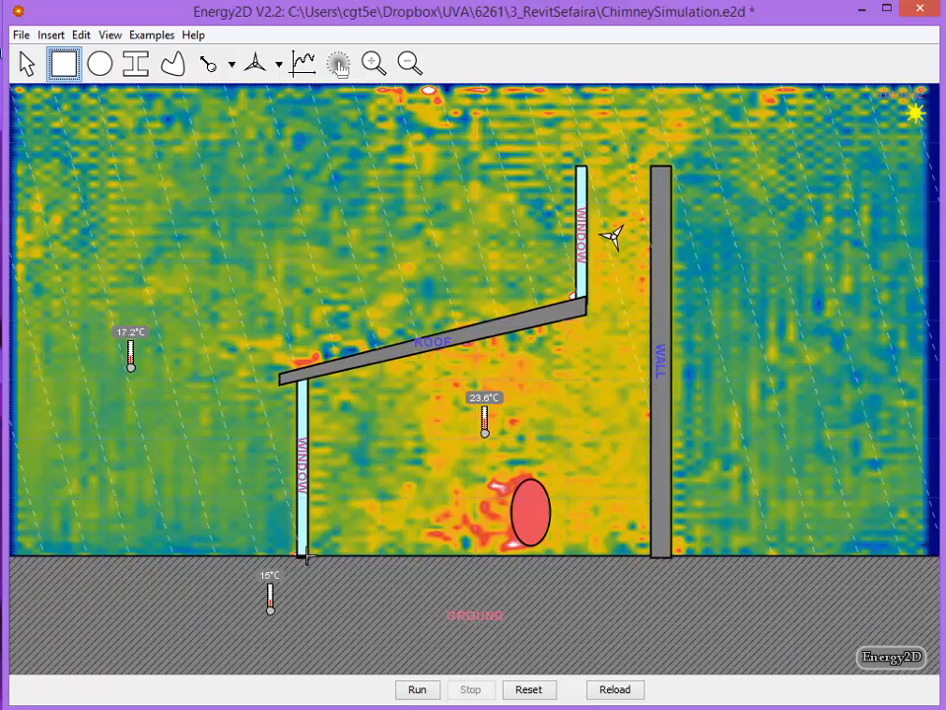
drag(297, 554, 670, 541)
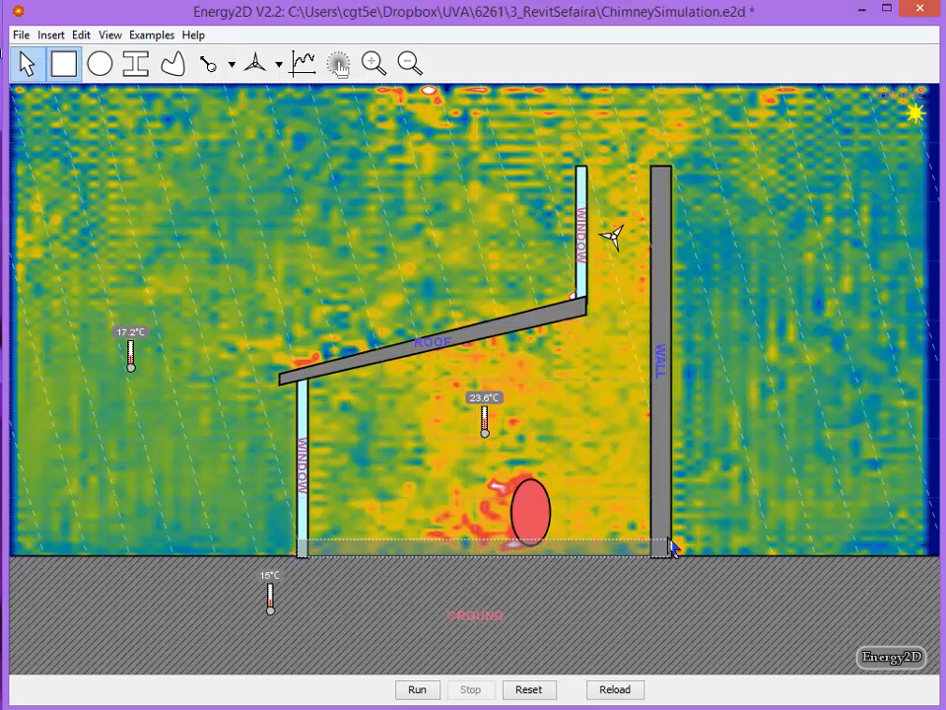
Set the floor slab's temperature to 20 °C, thermal conductivity to .001, specific heat to 1300 and density to 25
right_click(585, 542)
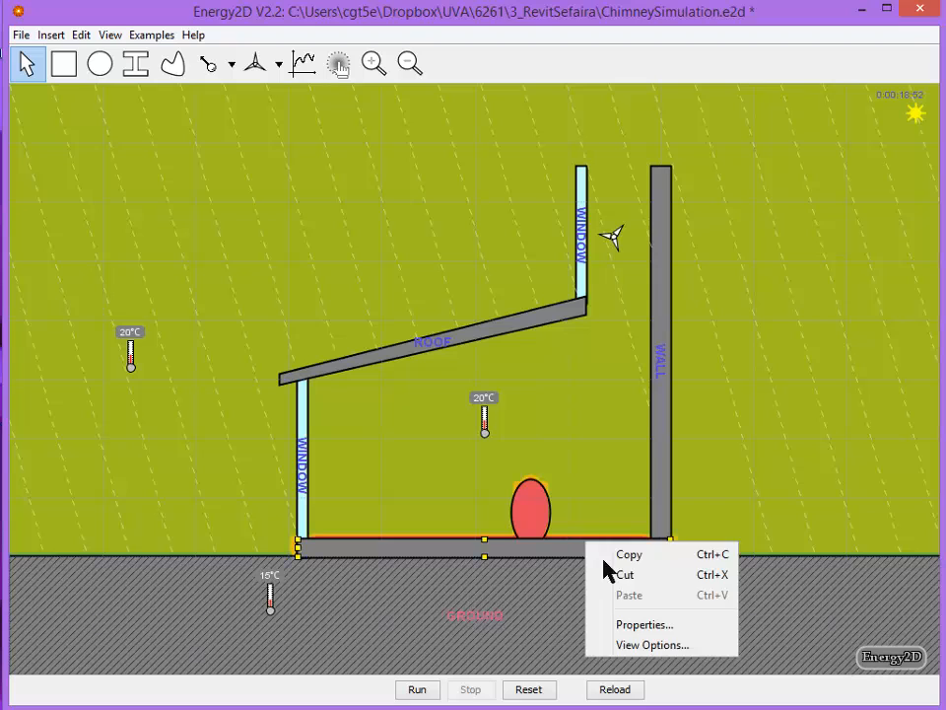
click(657, 625)
click(345, 299)
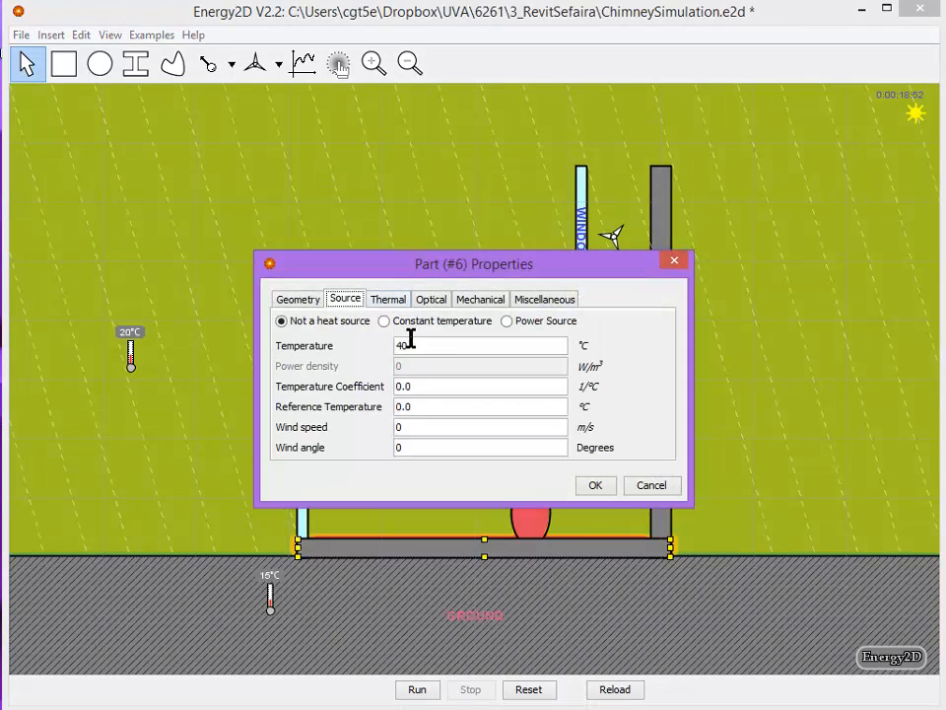
double_click(391, 345)
text(20)
click(390, 300)
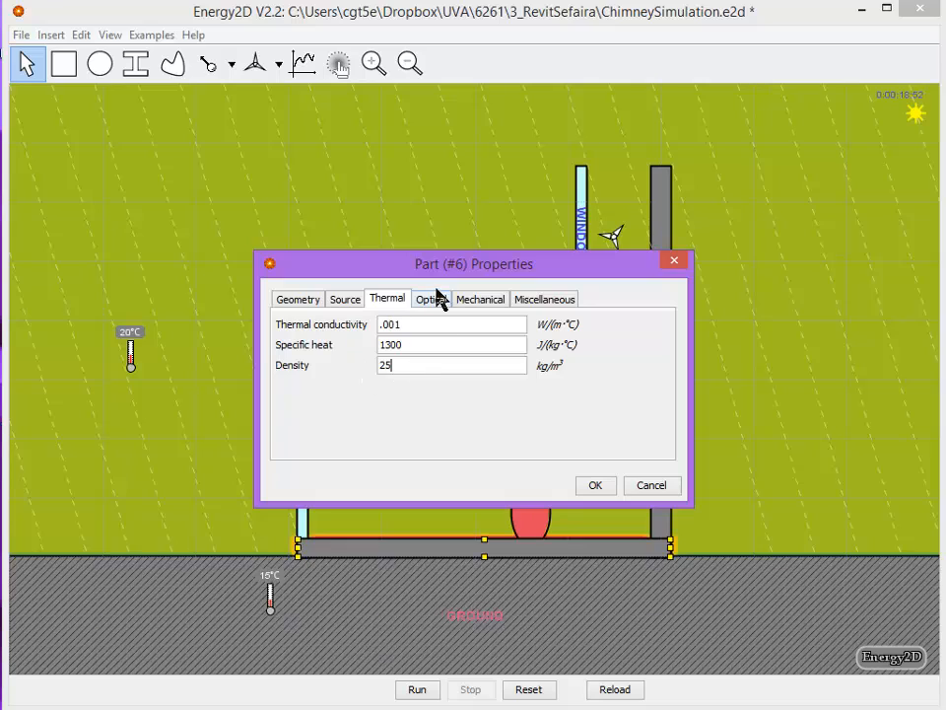
click(595, 486)
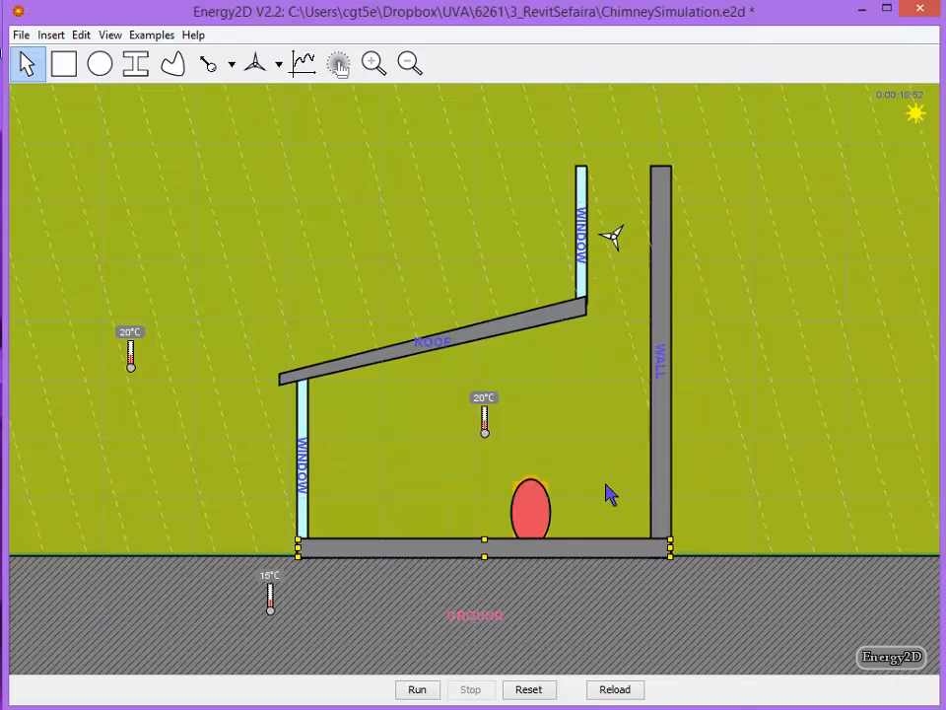
Raise the heated ellipse slightly clear of the floor slab, and run and stop the simulation
click(530, 507)
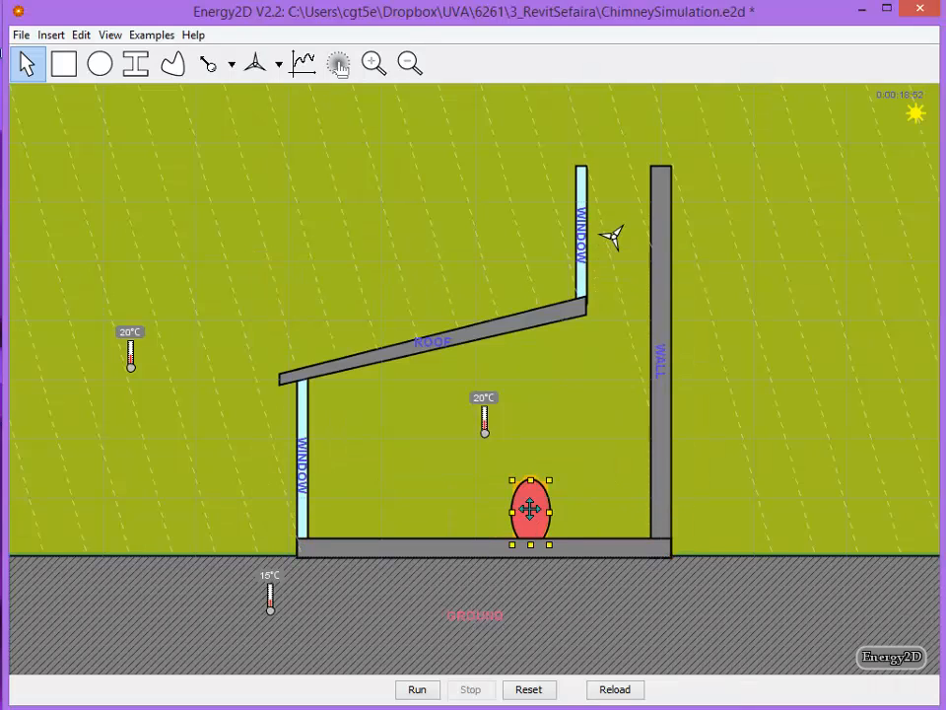
key(Up)
key(Up)
key(Up)
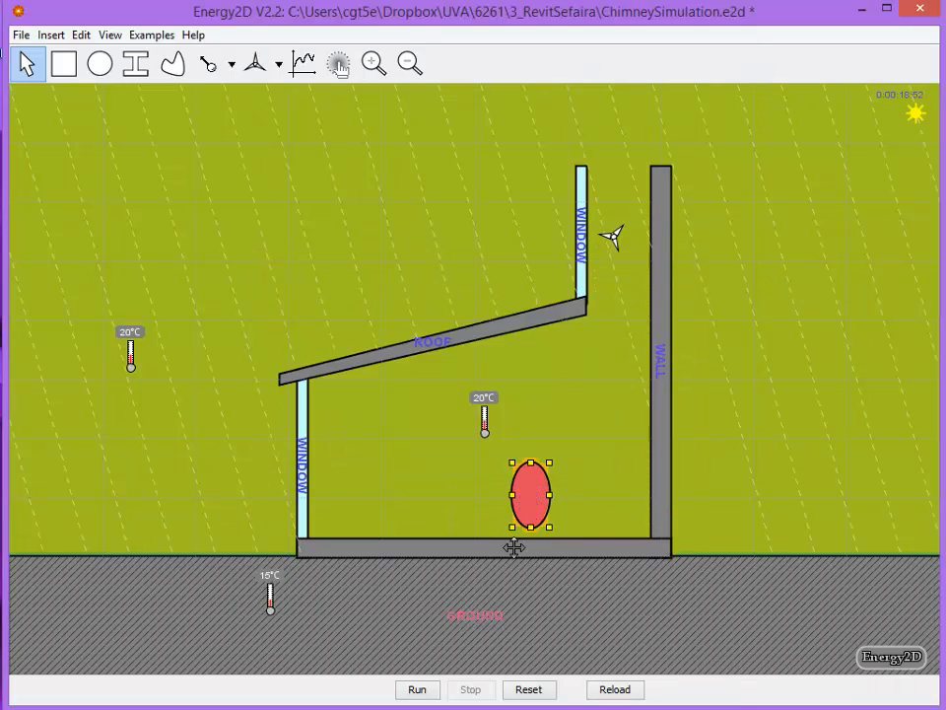
click(415, 689)
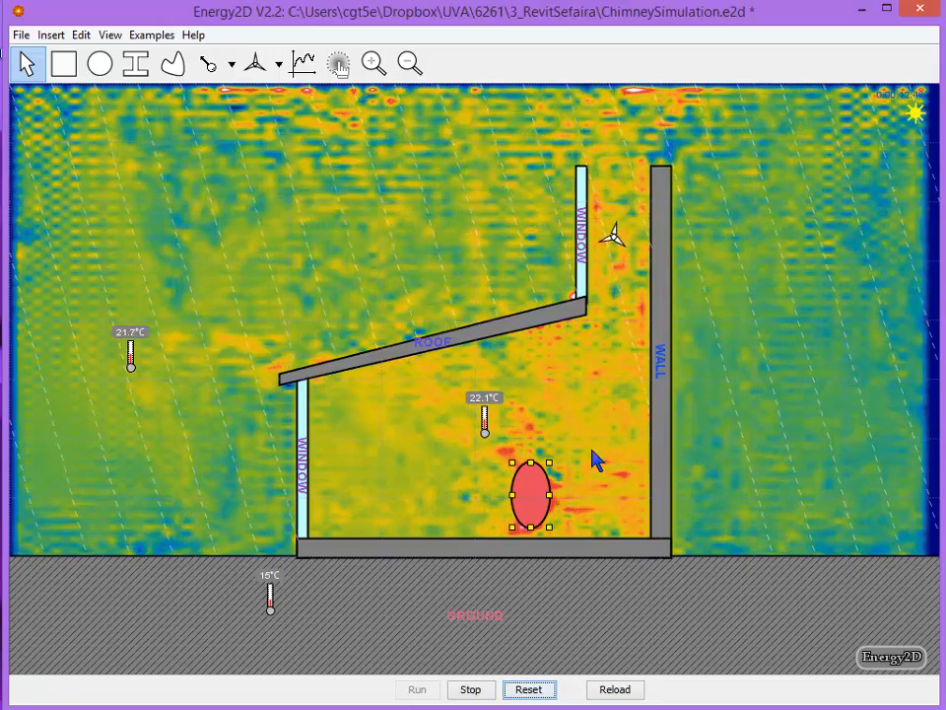
click(470, 690)
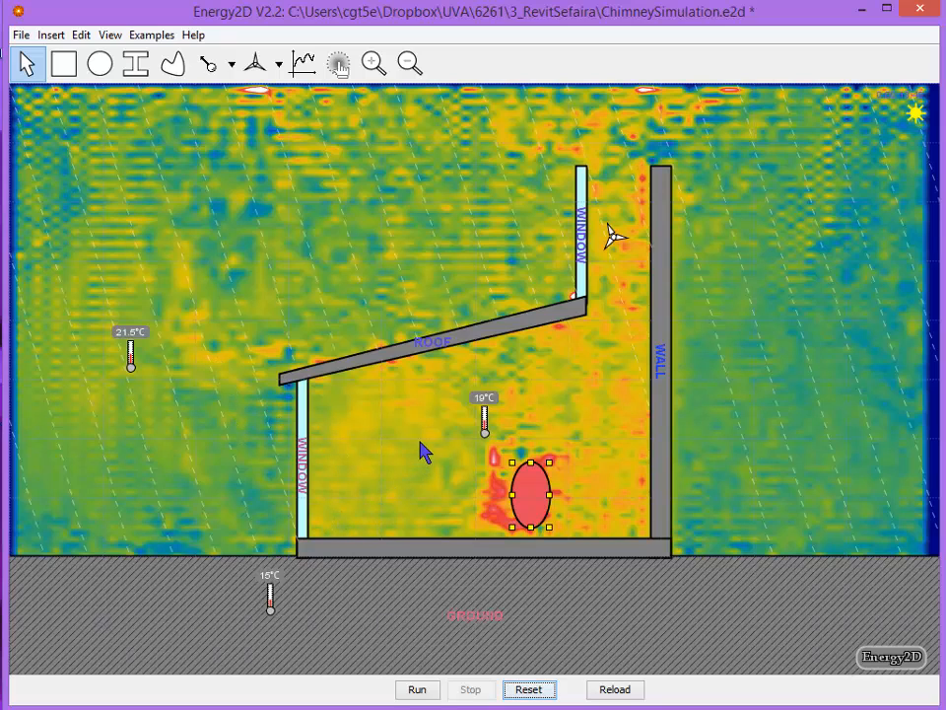
Set the model's sun angle to about 135° in its sunlight properties
right_click(422, 268)
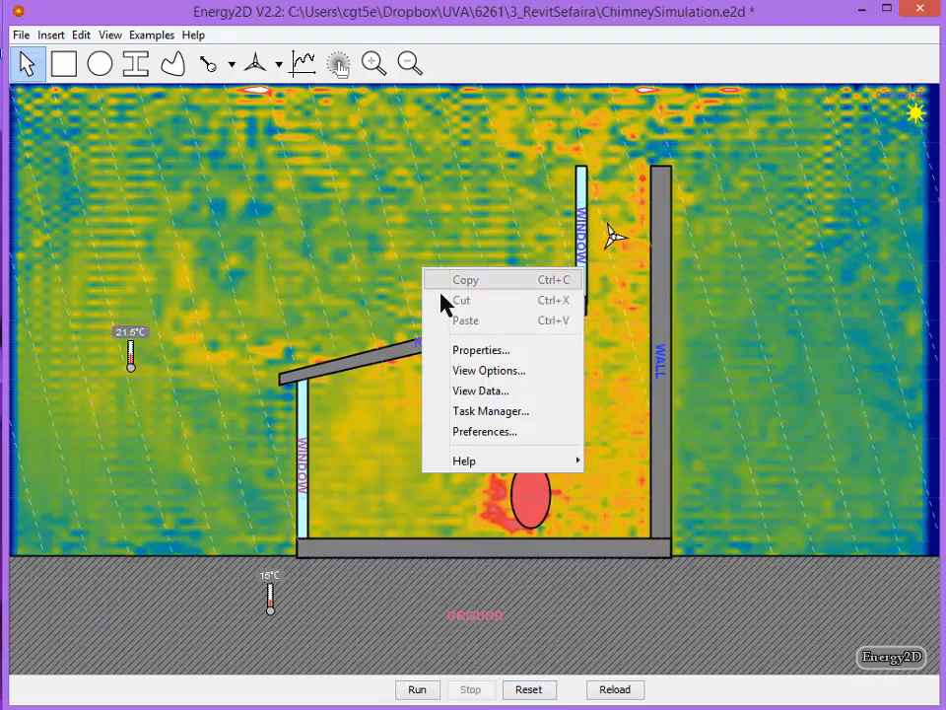
click(464, 349)
click(377, 289)
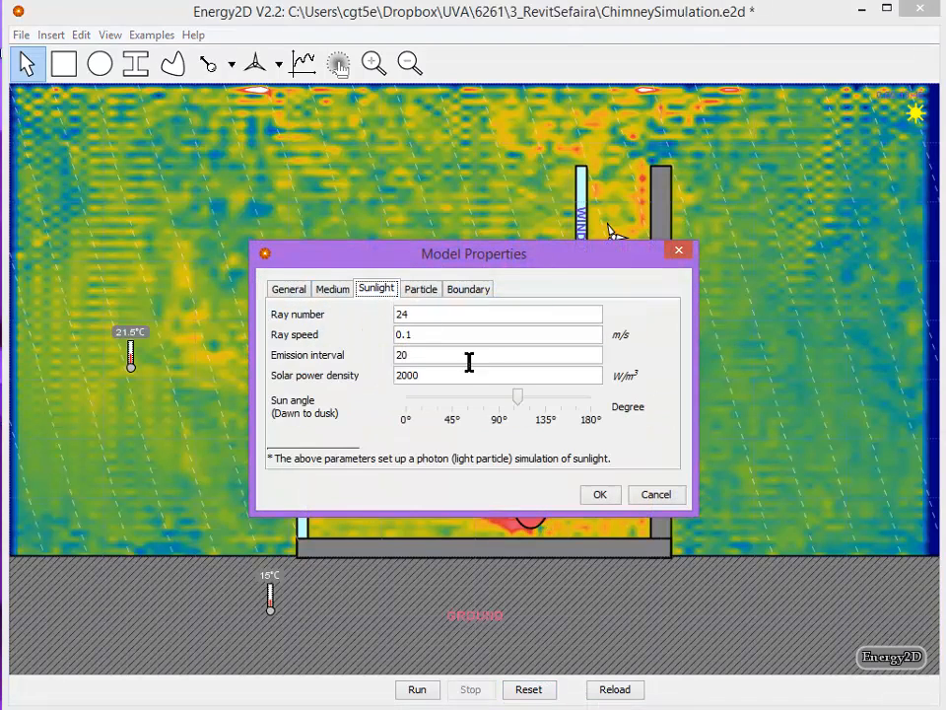
drag(519, 394, 547, 394)
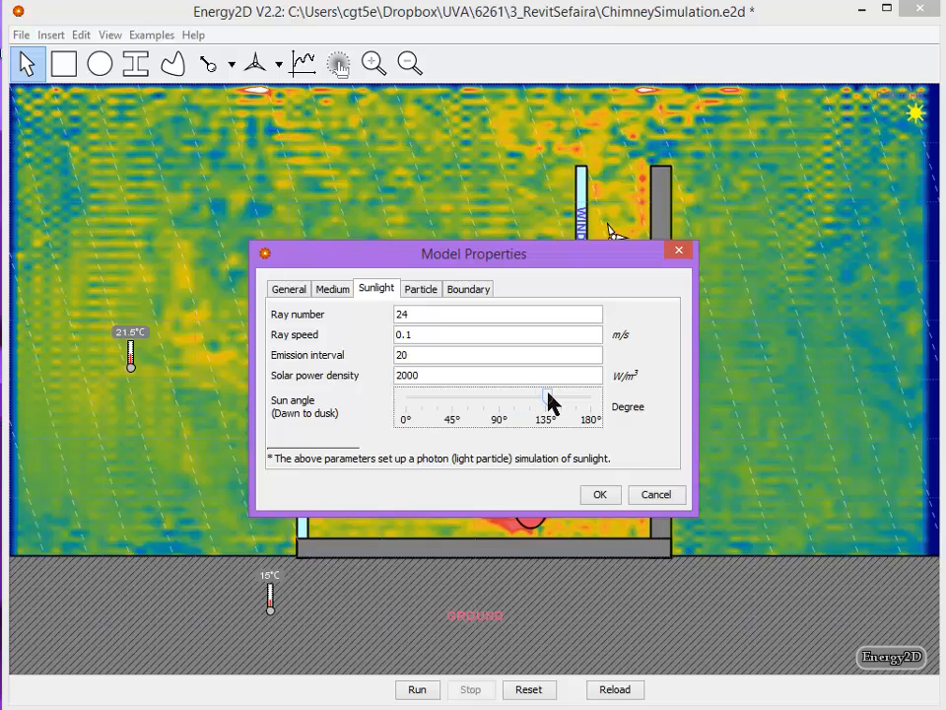
click(597, 495)
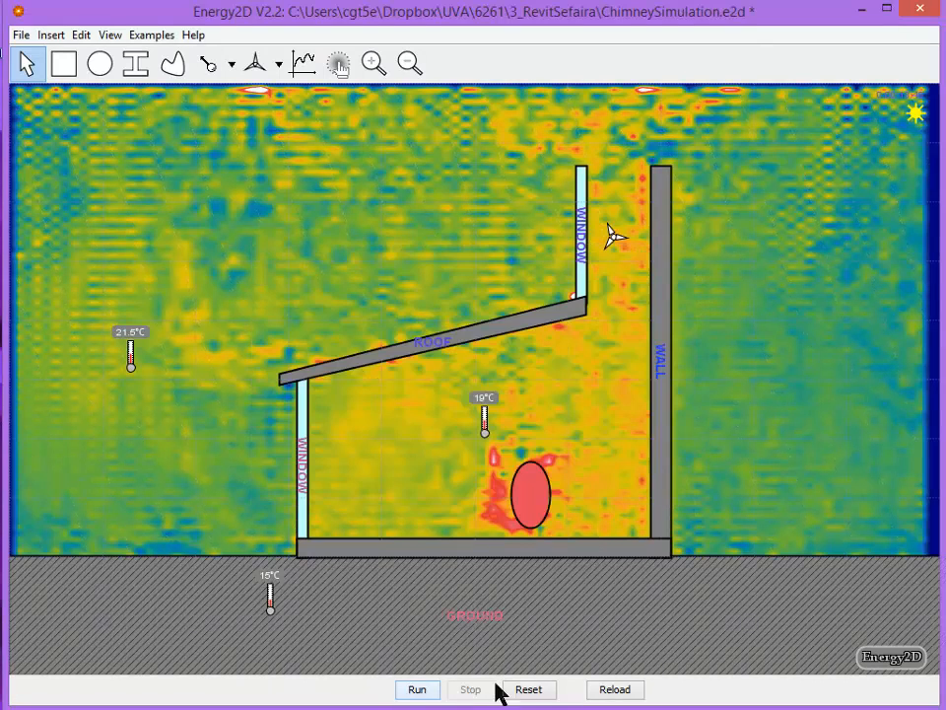
Rerun the simulation from the start, stir the indoor air with the heating tool, and stop and reset it
click(529, 690)
click(416, 690)
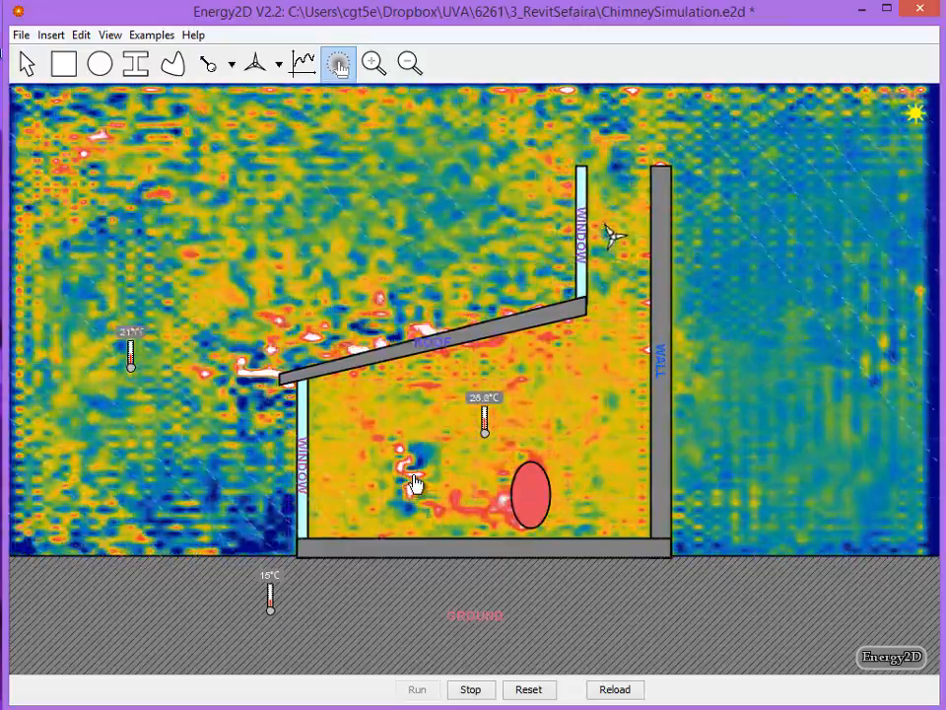
mouse_move(414, 479)
mouse_down()
mouse_move(475, 461)
mouse_move(461, 550)
mouse_up()
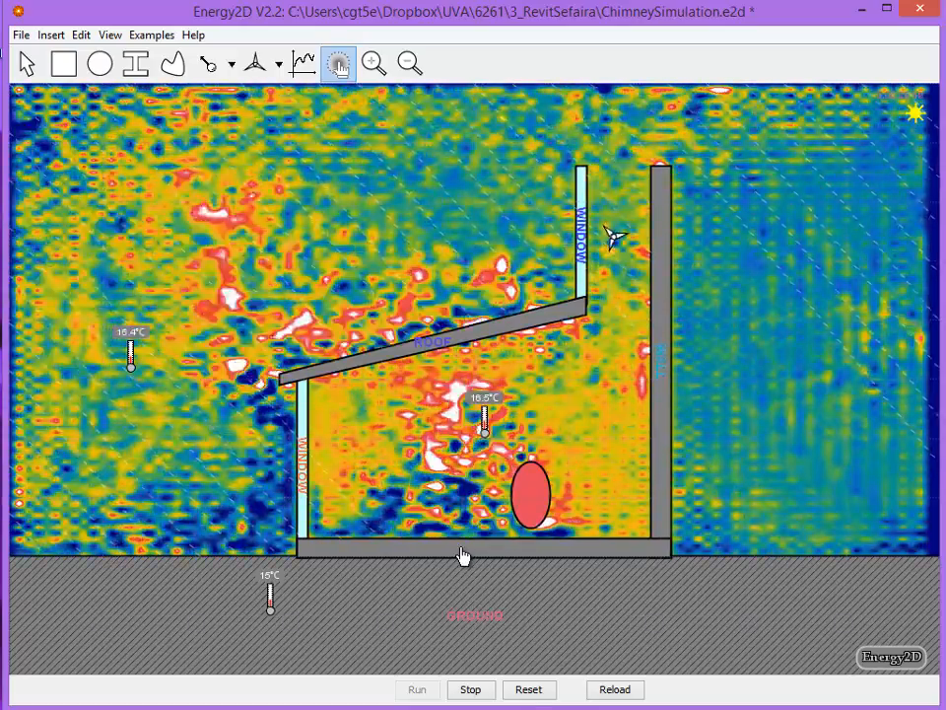
click(470, 689)
click(528, 689)
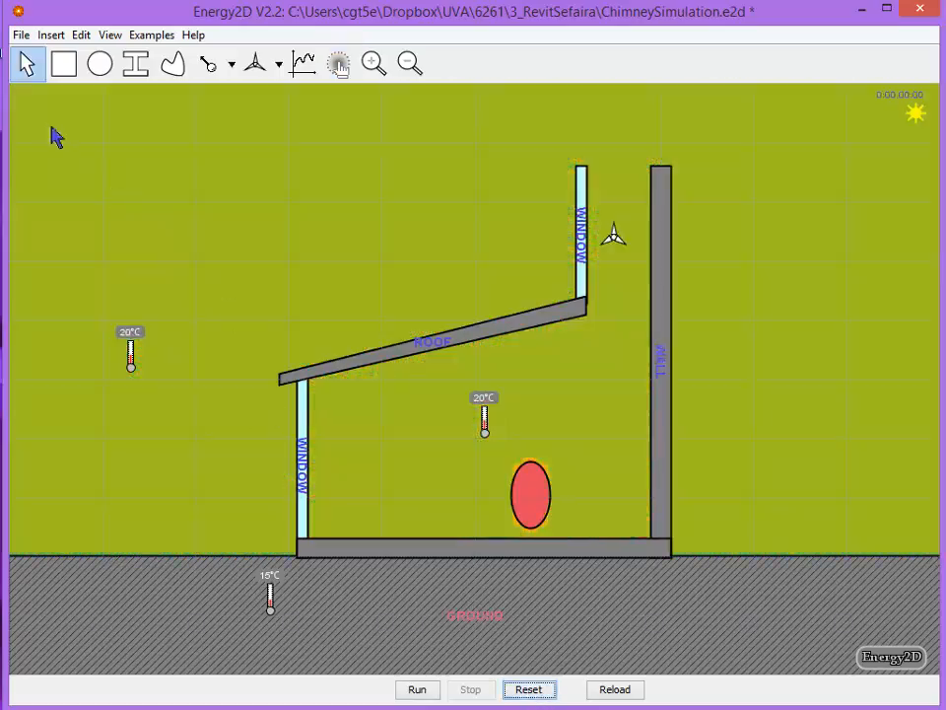
Insert a fan, shrink it to less than half its width and place it inside the room just under the roof
click(54, 38)
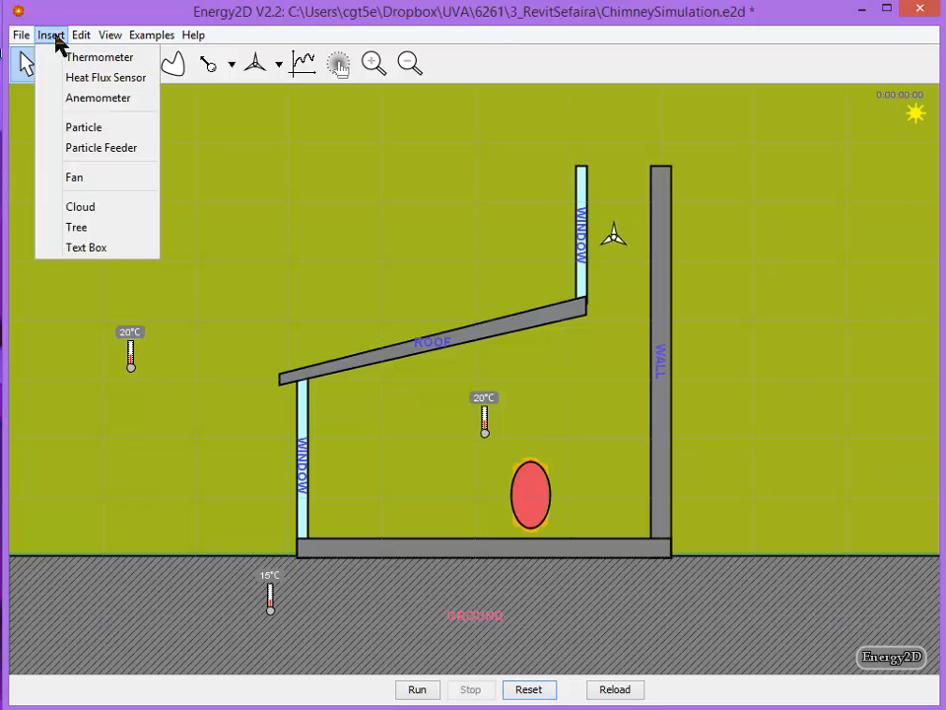
click(85, 178)
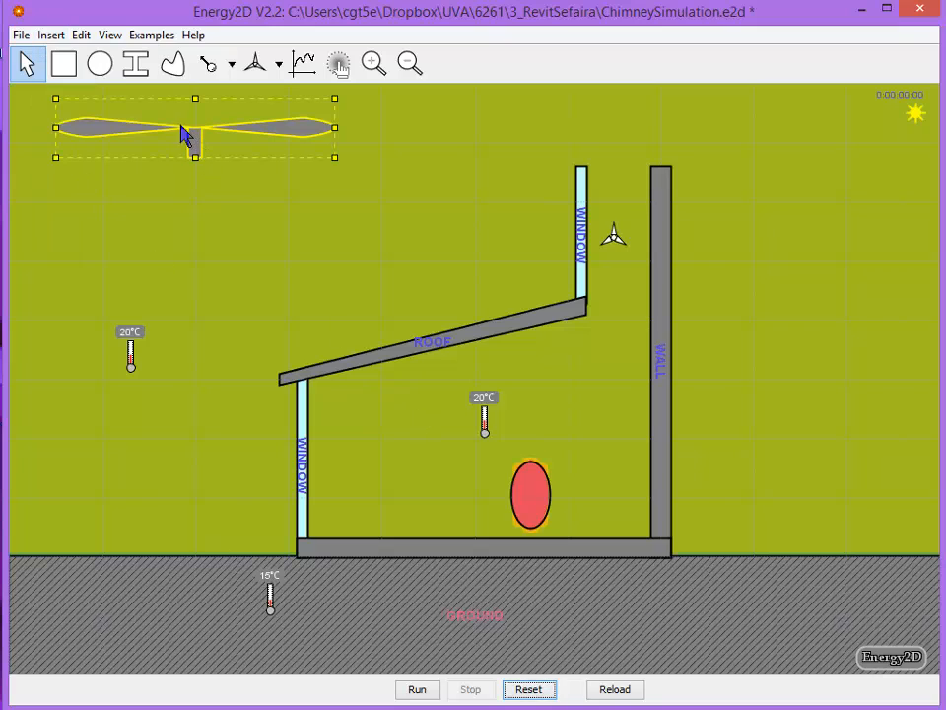
drag(194, 141, 463, 380)
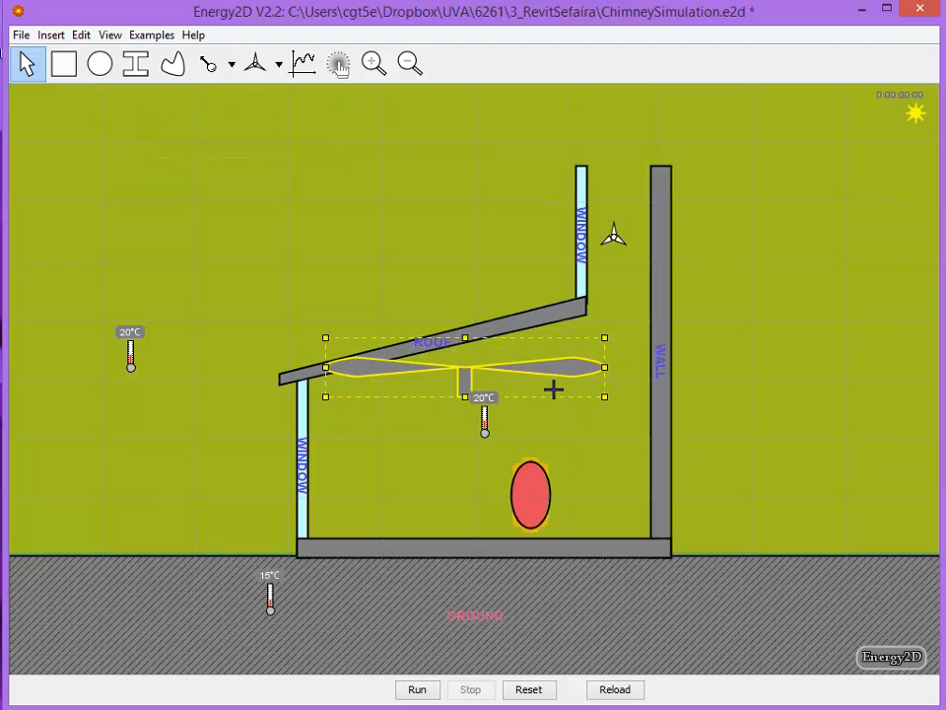
drag(554, 389, 456, 361)
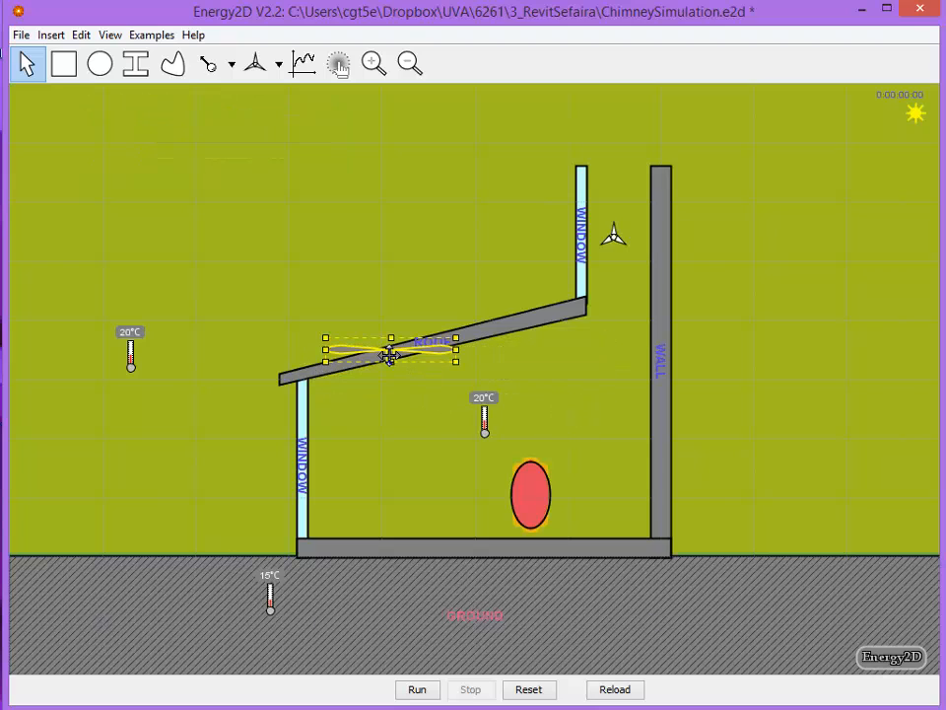
drag(390, 355, 456, 372)
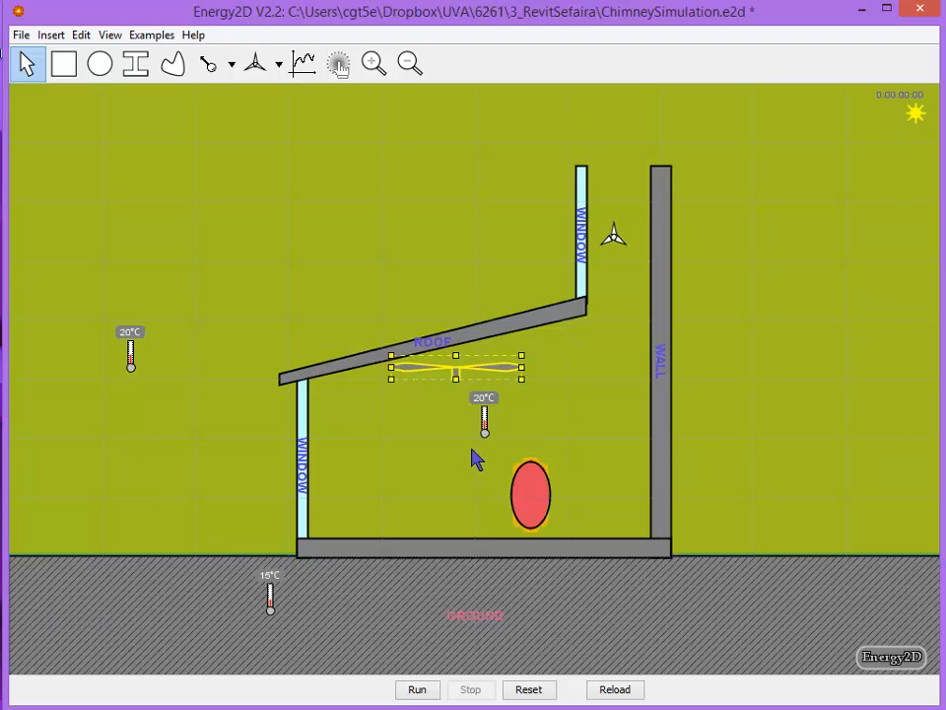
Set the fan's velocity to -0.25 m/s, and run and stop the simulation
right_click(460, 374)
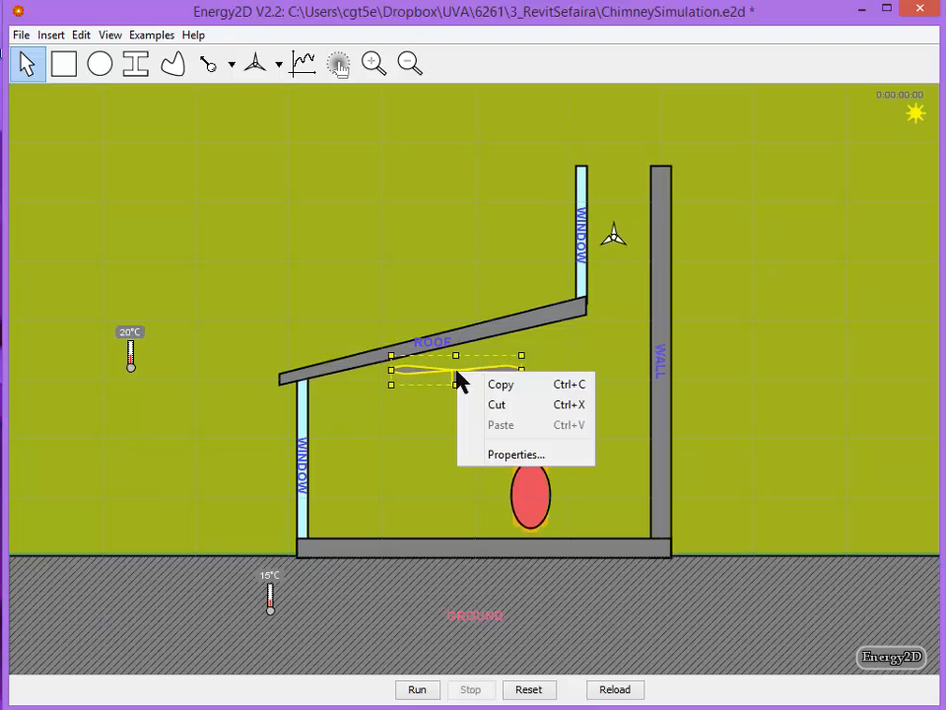
click(528, 454)
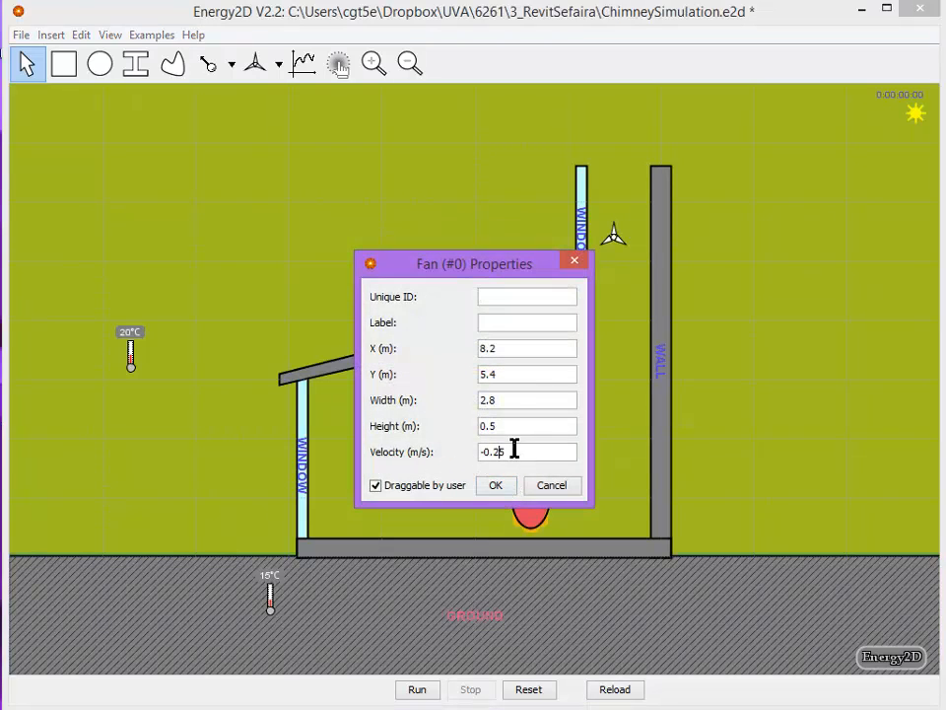
click(508, 486)
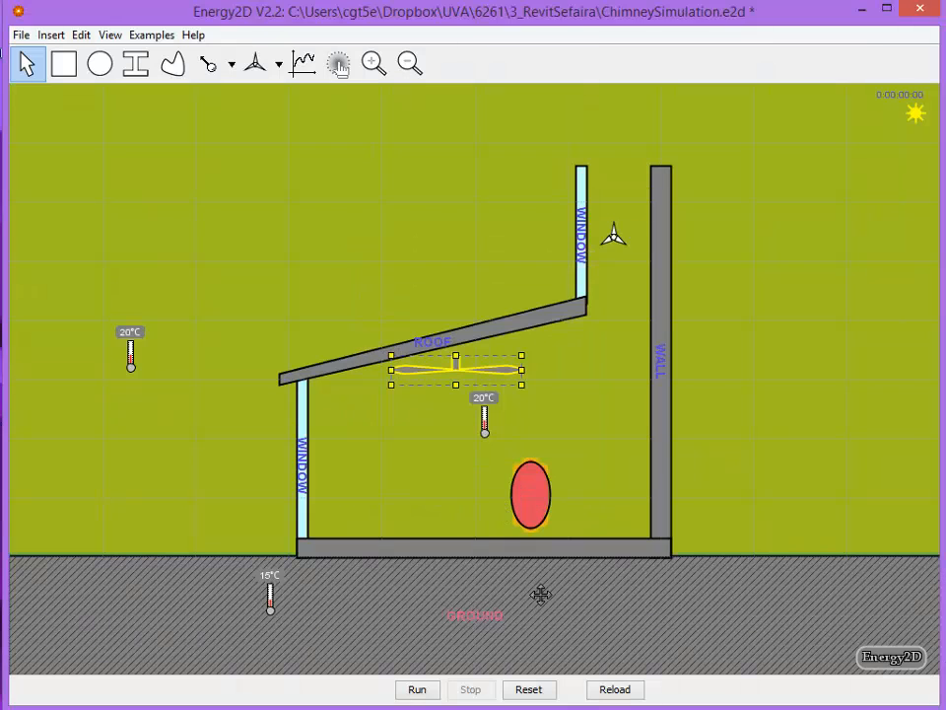
click(419, 690)
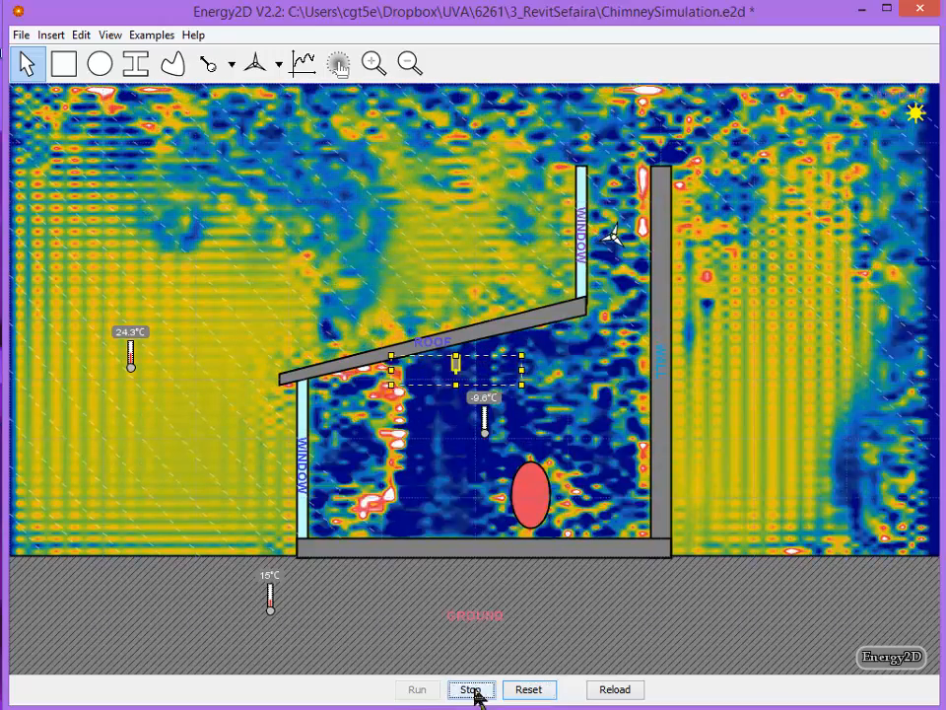
click(472, 690)
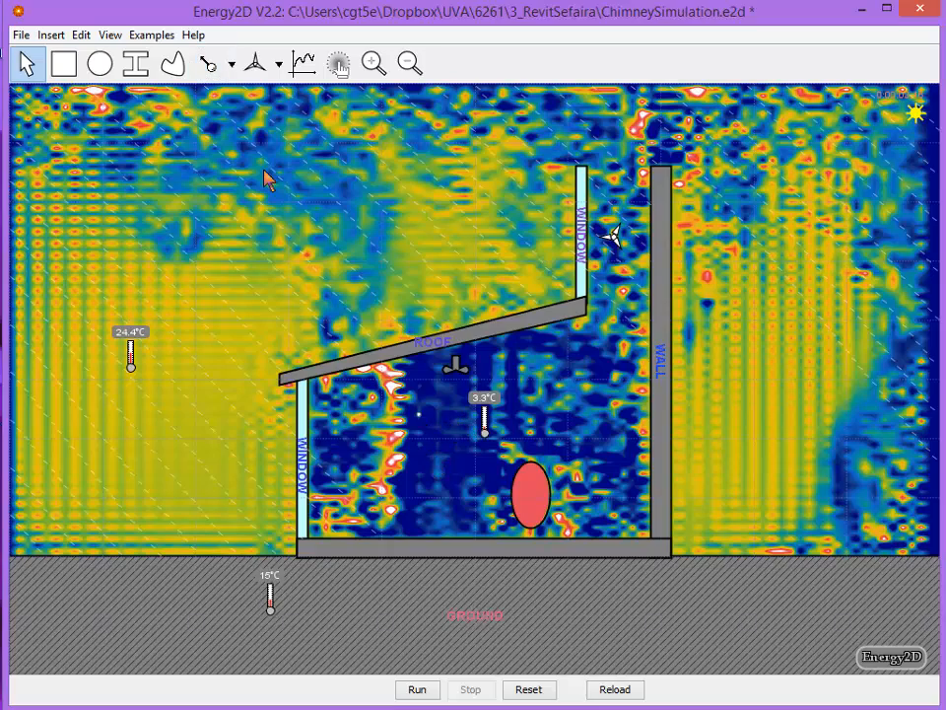
Run the simulation again and drop particles into the room below the fan
click(415, 690)
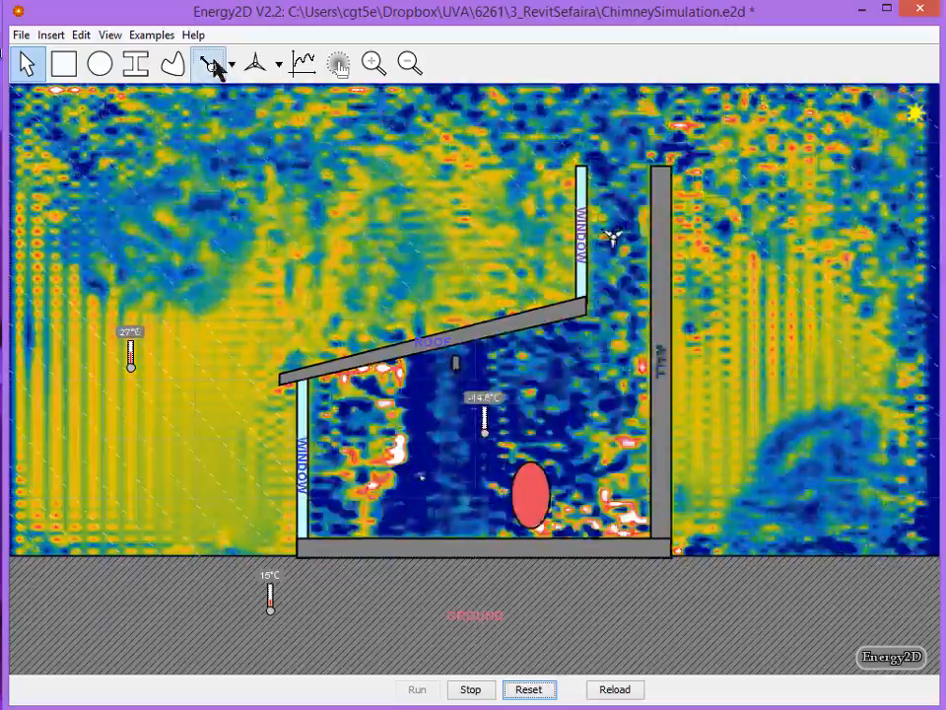
click(211, 65)
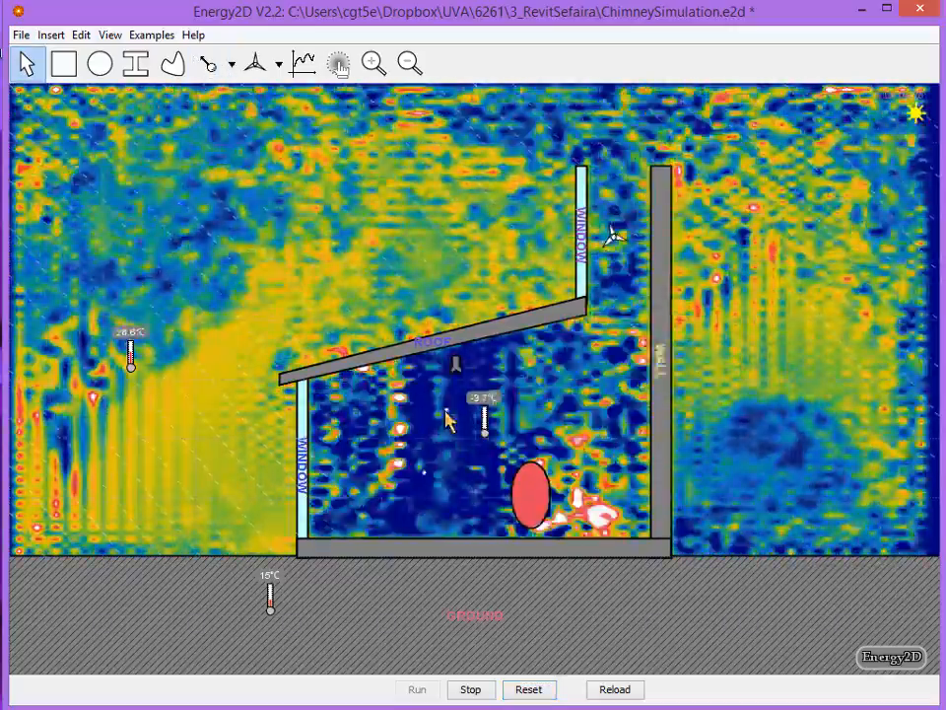
click(461, 587)
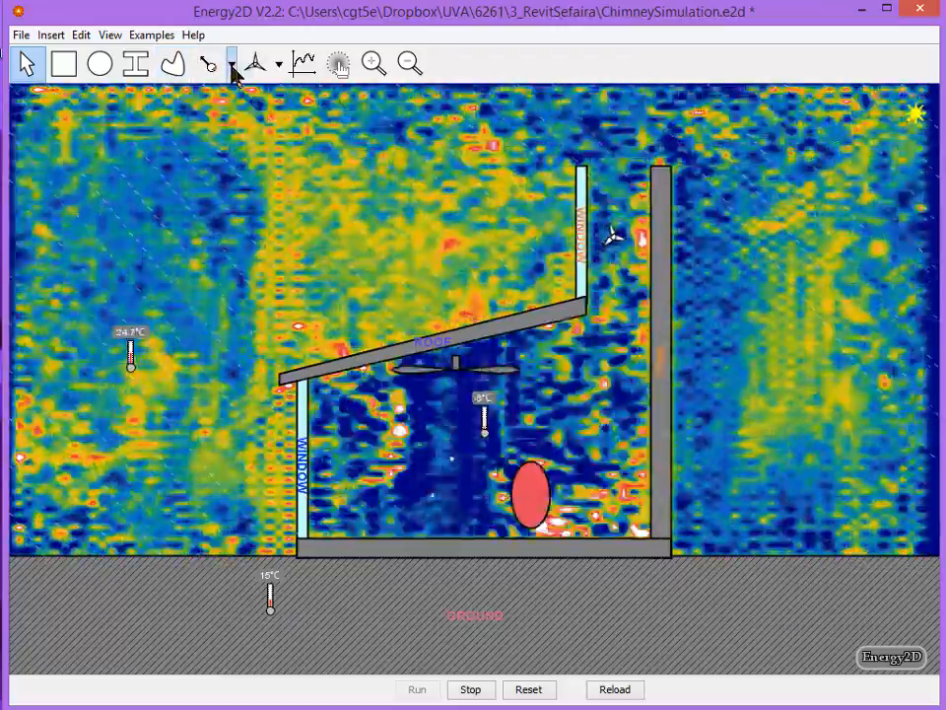
Add a particle feeder just below the fan blade nearer the lower window, and reset the simulation
click(231, 66)
click(268, 139)
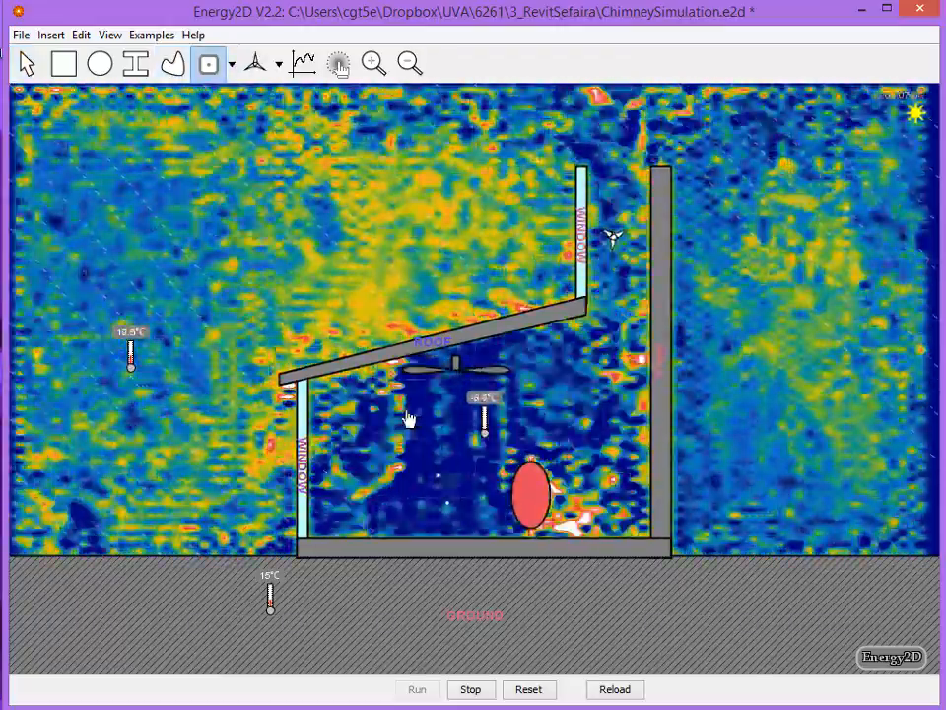
click(419, 403)
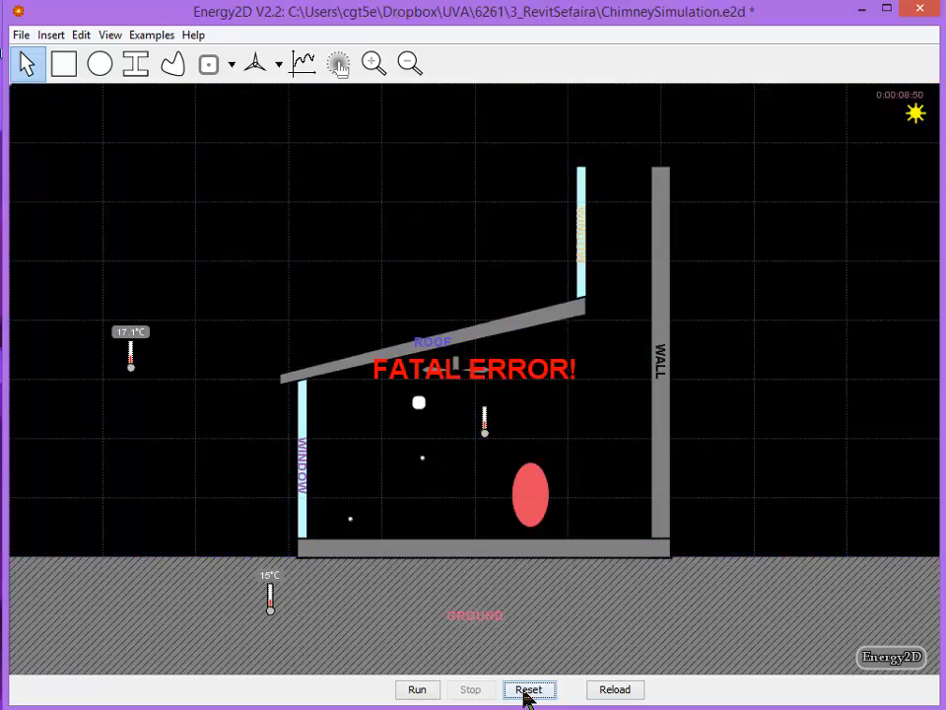
click(528, 690)
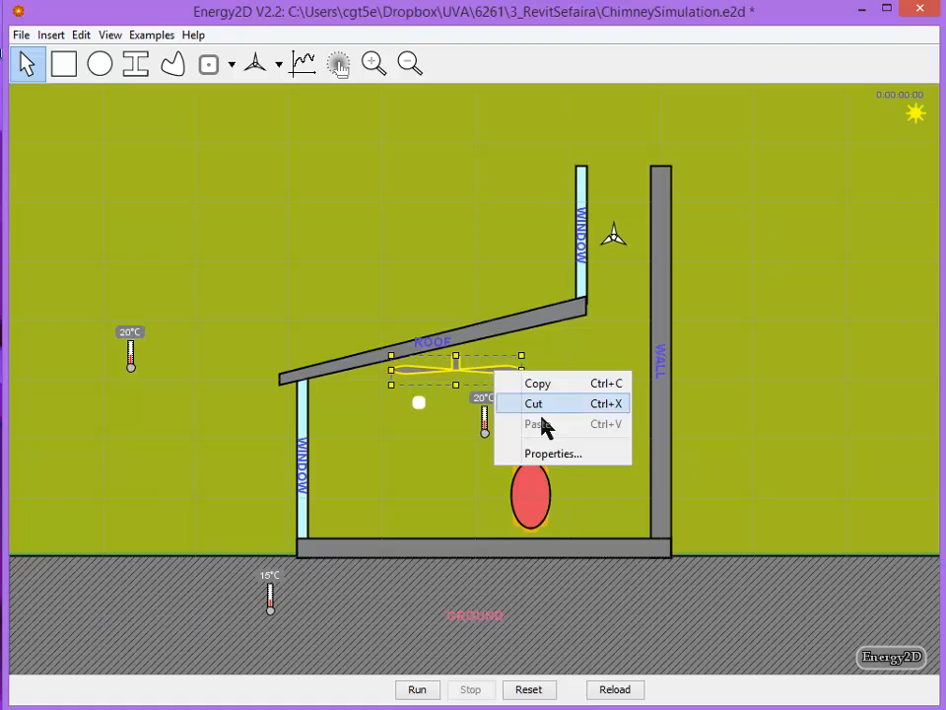
Set the fan's velocity to -0.1 m/s, and run and stop the simulation
click(553, 453)
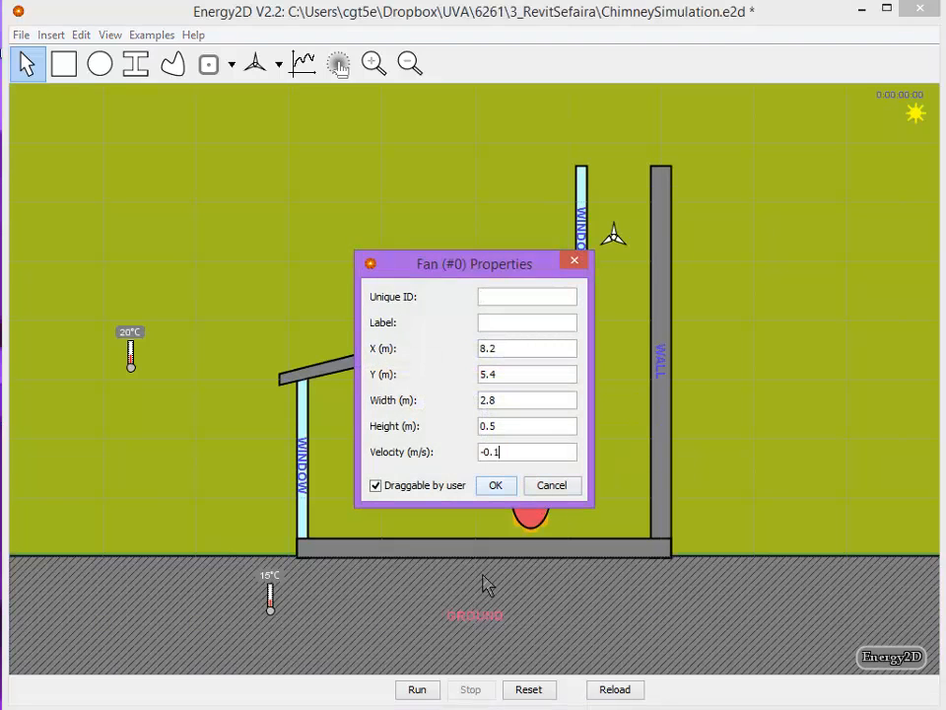
click(497, 486)
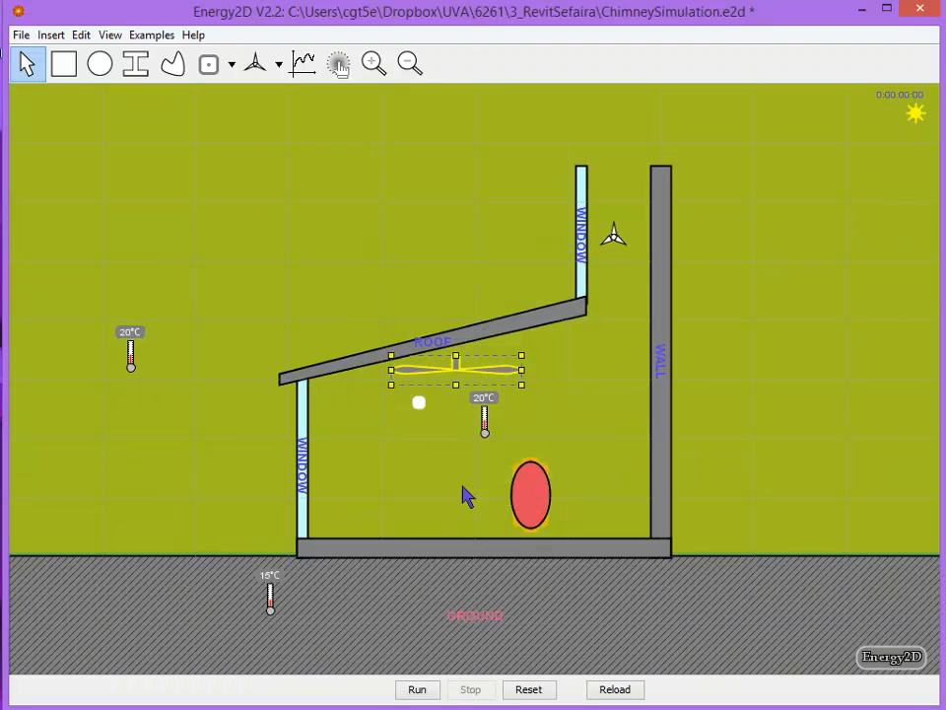
click(415, 690)
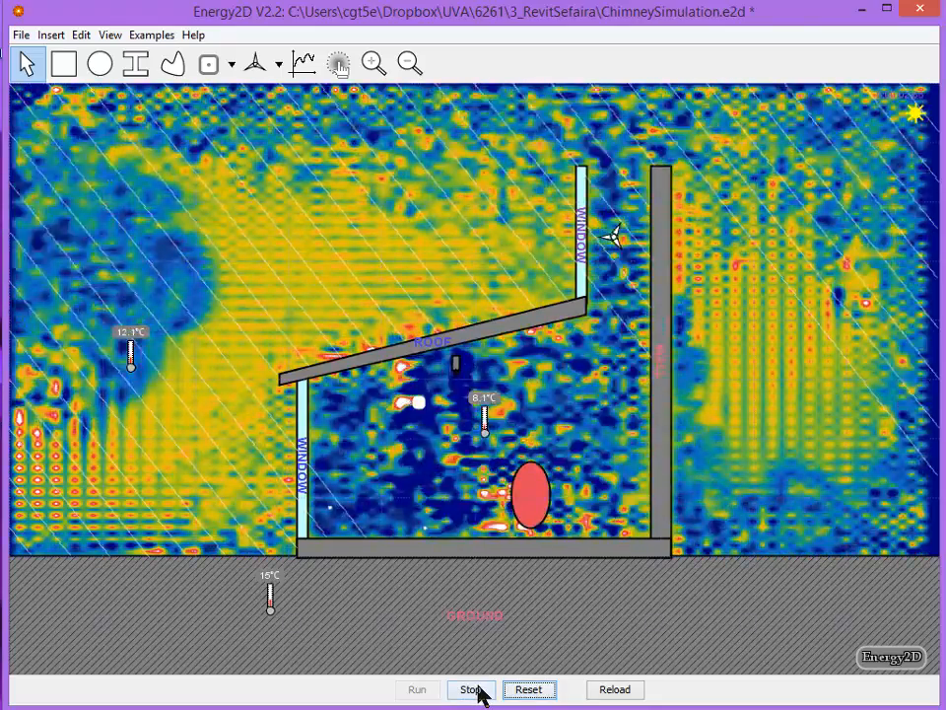
click(473, 690)
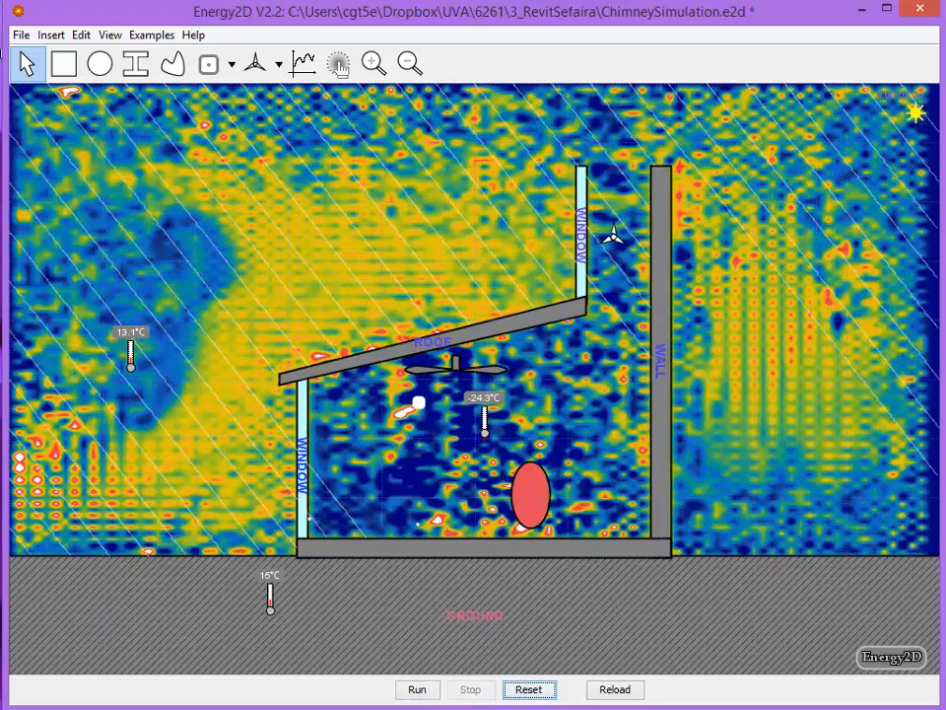